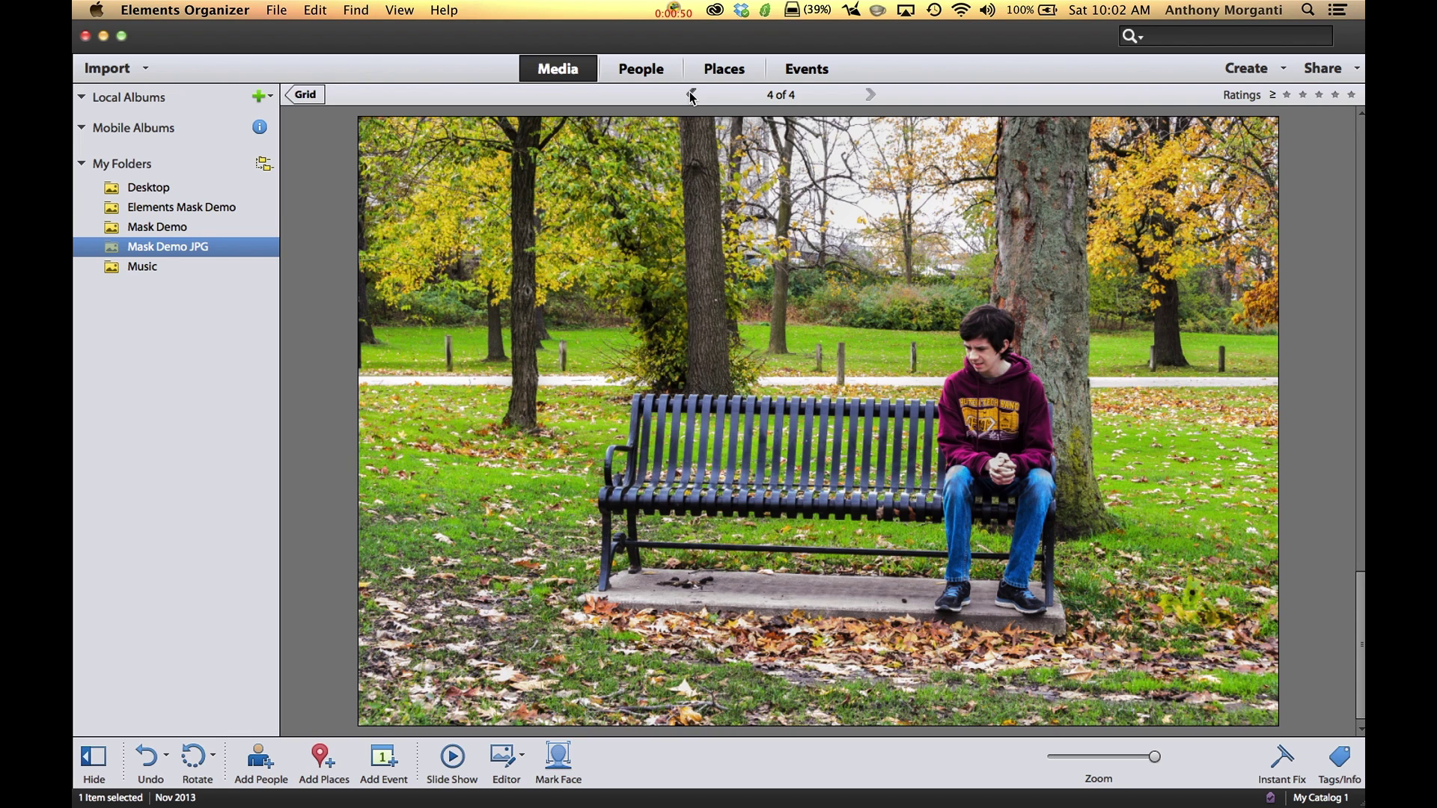
Step back through the Mask Demo JPG photos from 4 of 4 to 1 of 4, then return to the thumbnail grid
left_click(691, 94)
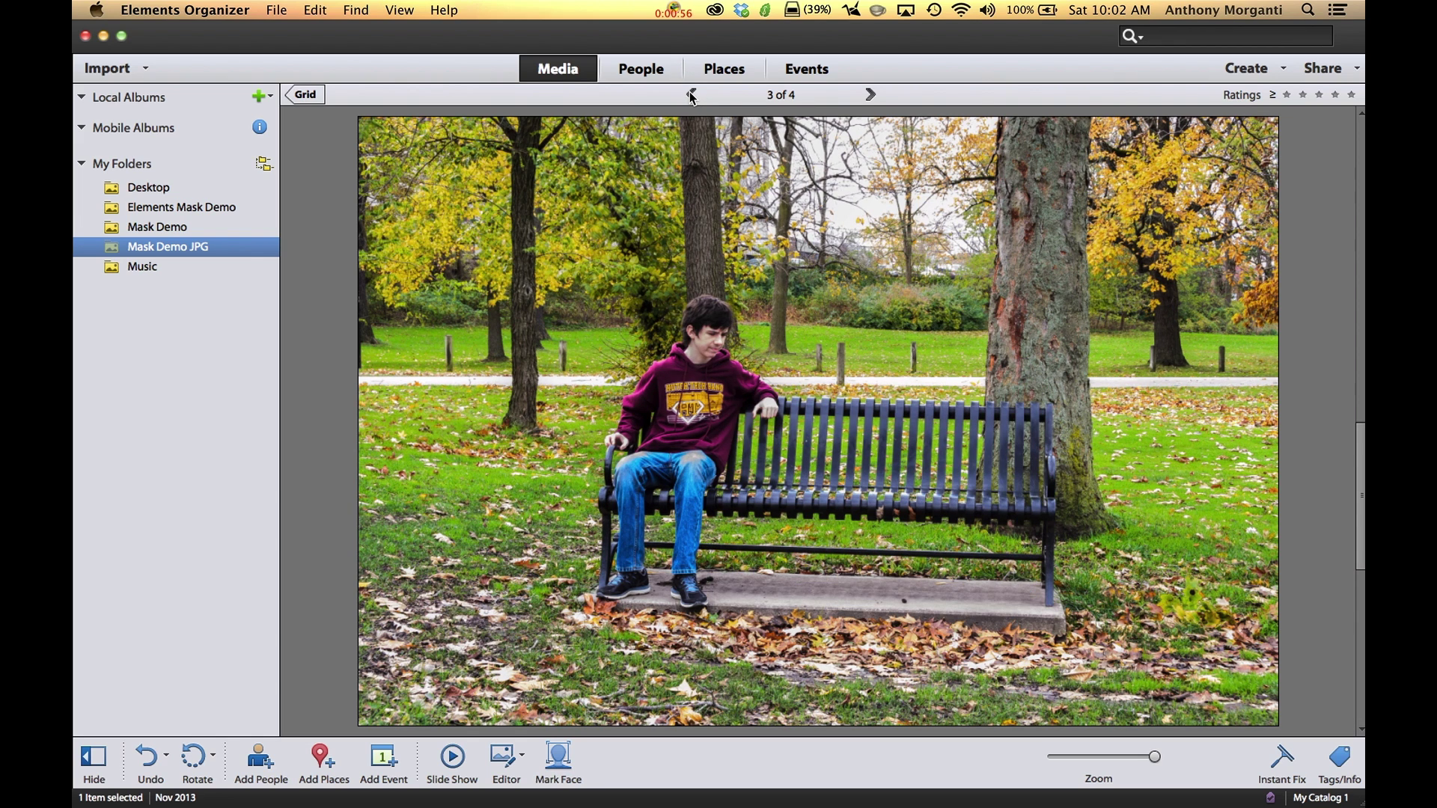
left_click(692, 94)
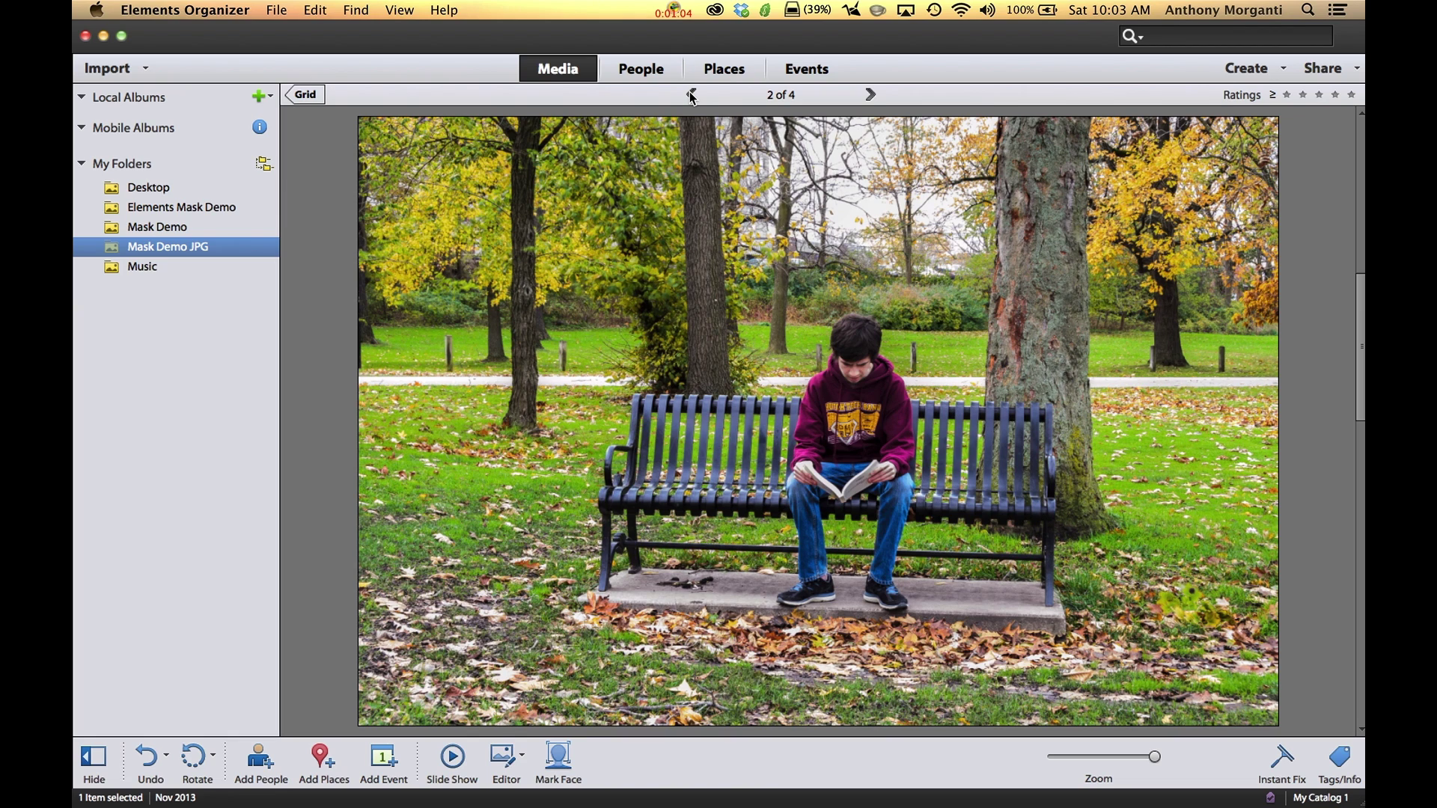
left_click(692, 94)
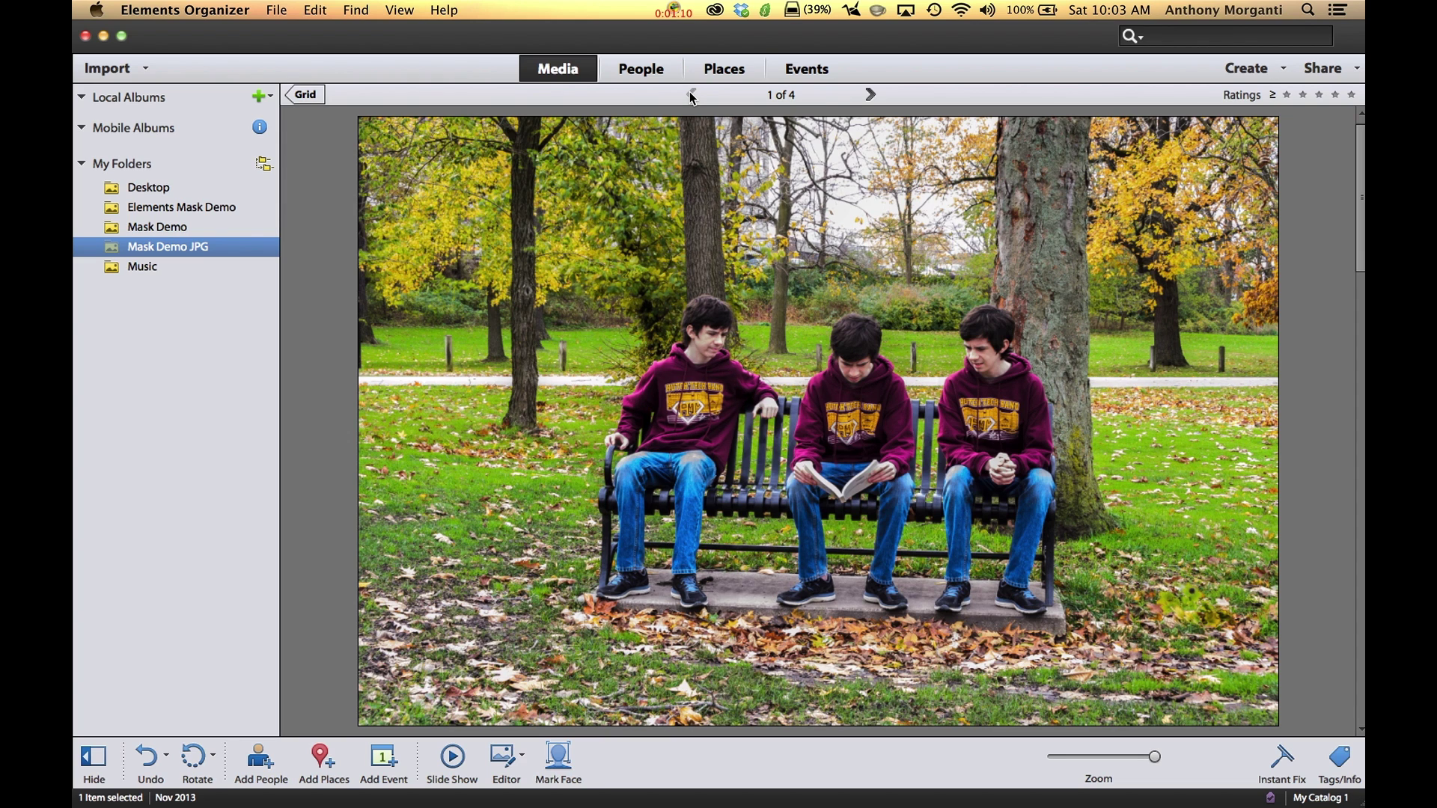
left_click(312, 97)
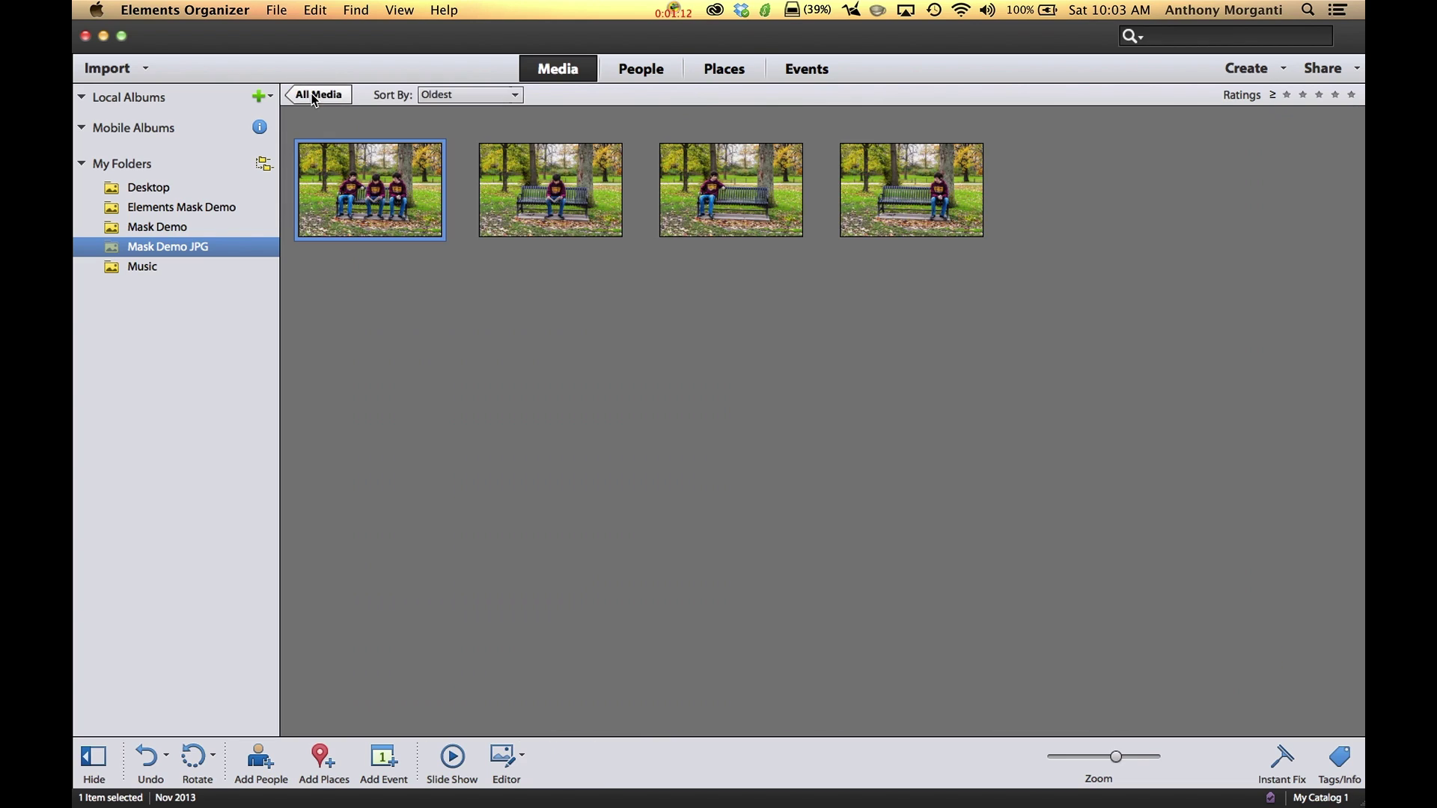
Select the second through fourth thumbnails (the three single-boy photos) and open the Editor menu
left_click(578, 193)
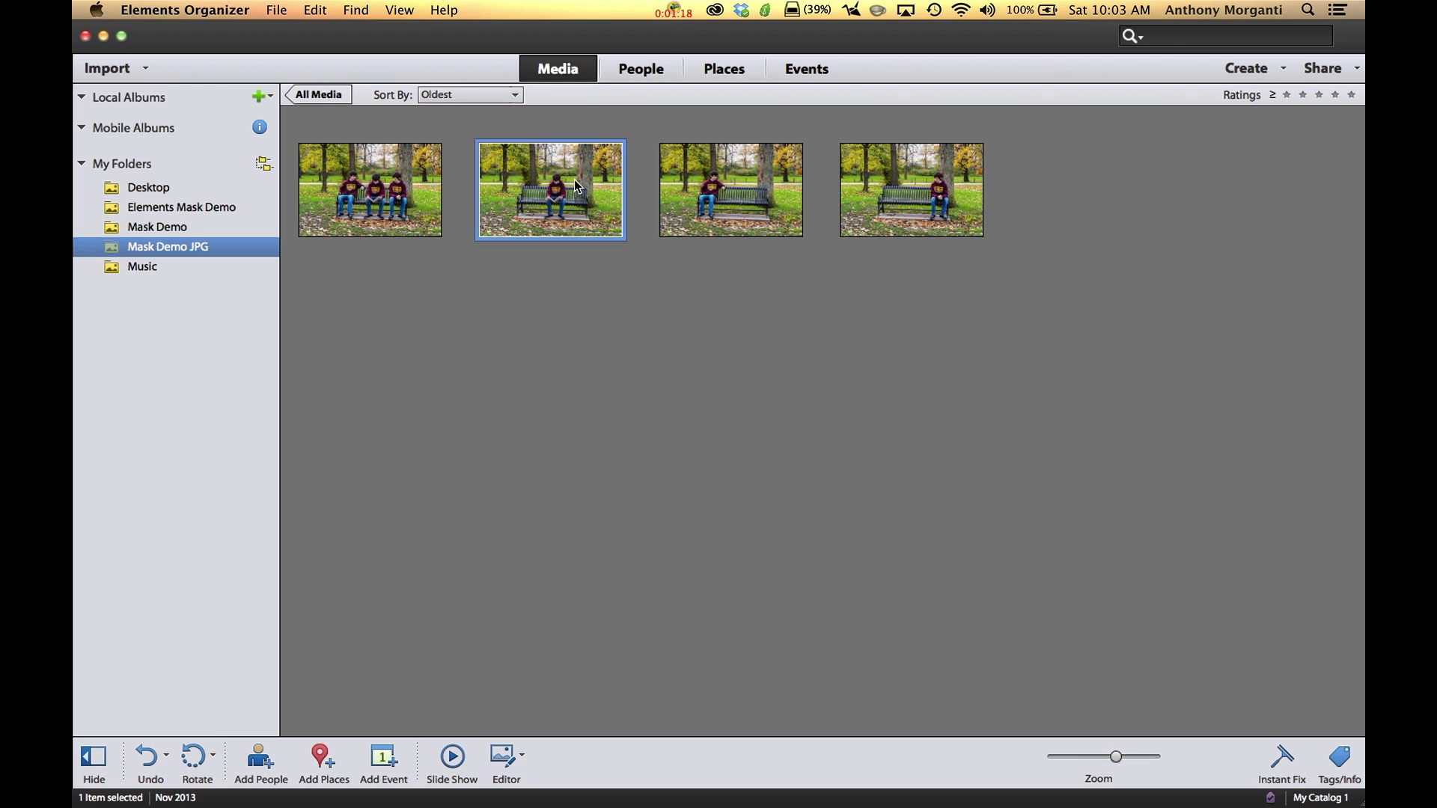
left_click(926, 192, "shift")
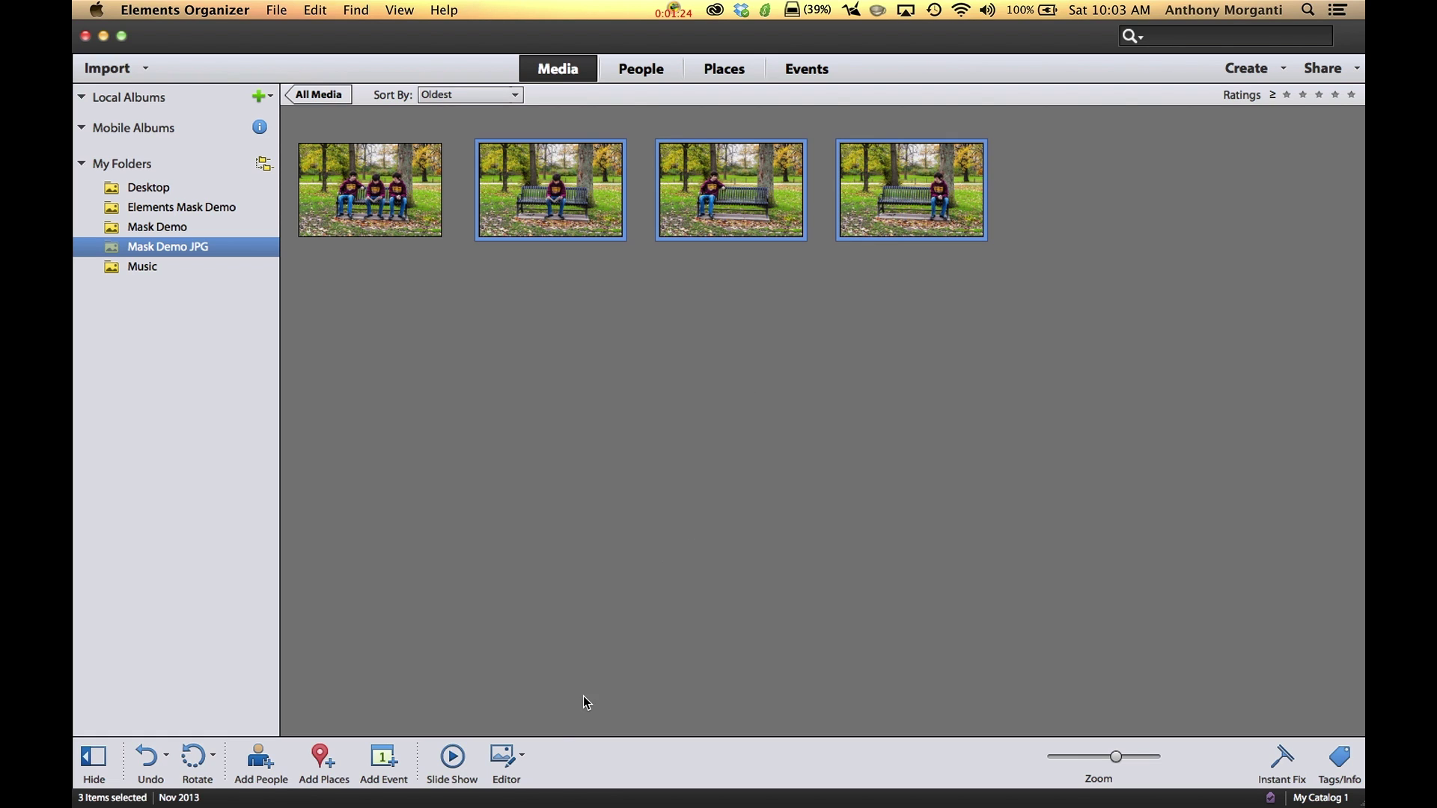
left_click(525, 760)
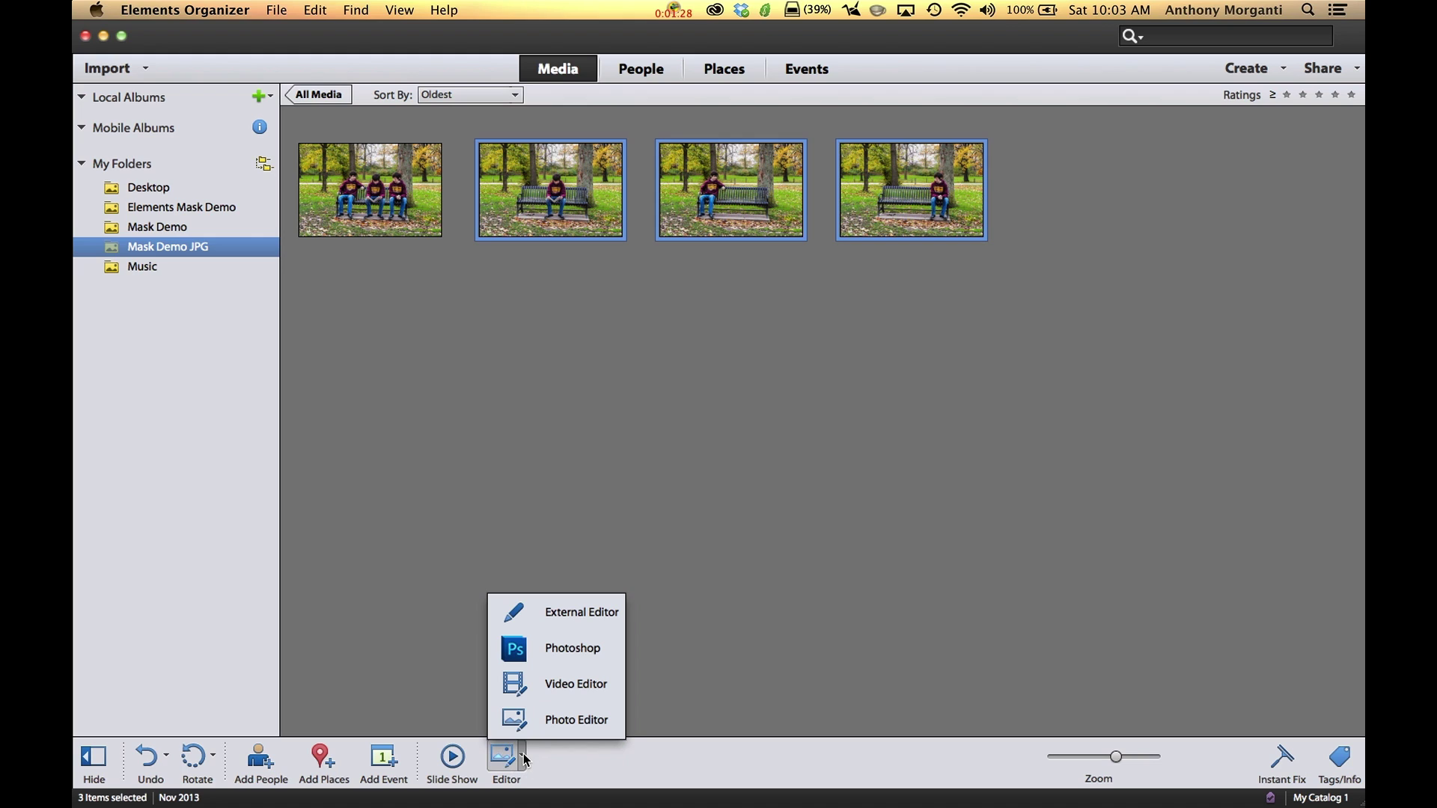
Open the three photos in Photo Editor, view Image 1, 2 and 3, and toggle the Layers panel
left_click(579, 720)
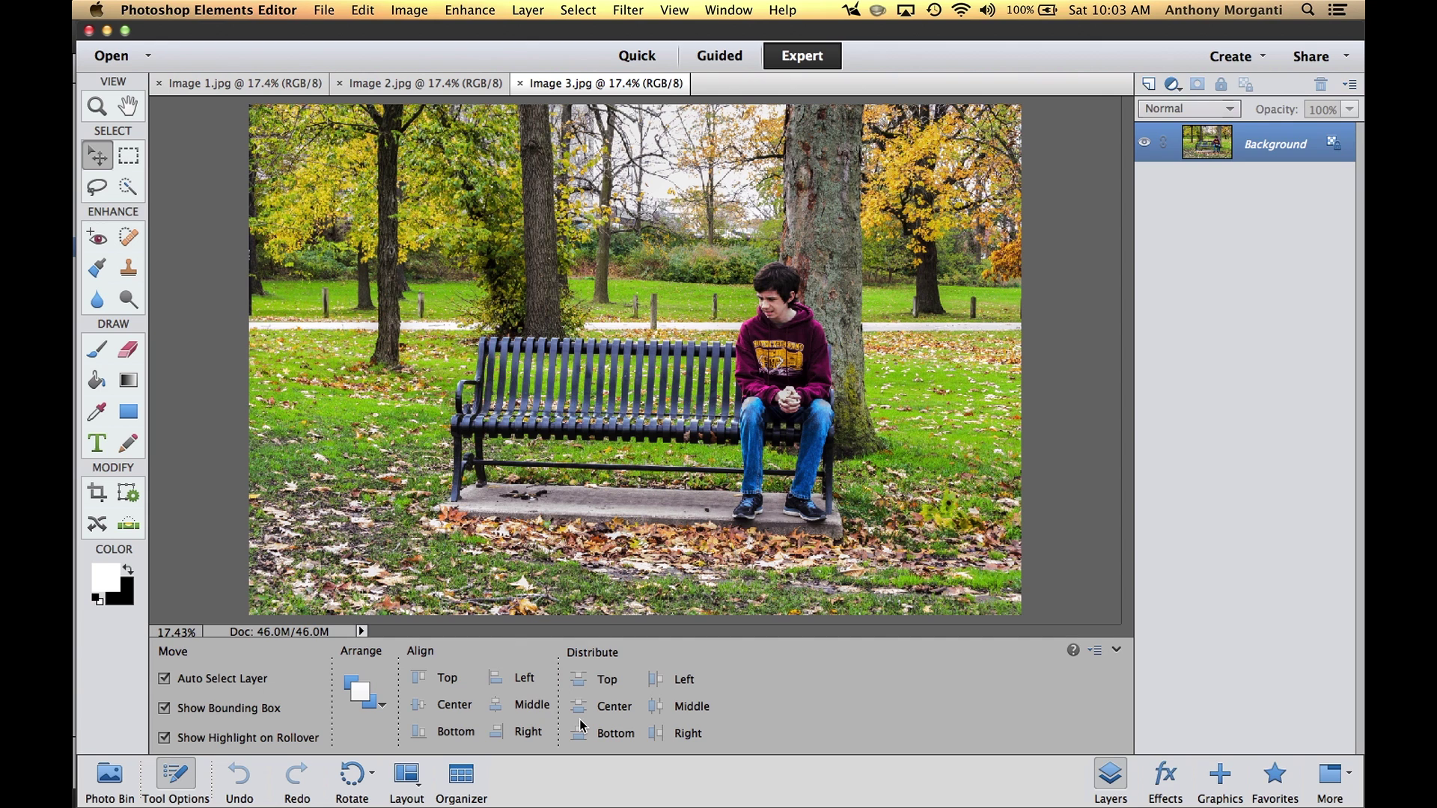
left_click(276, 81)
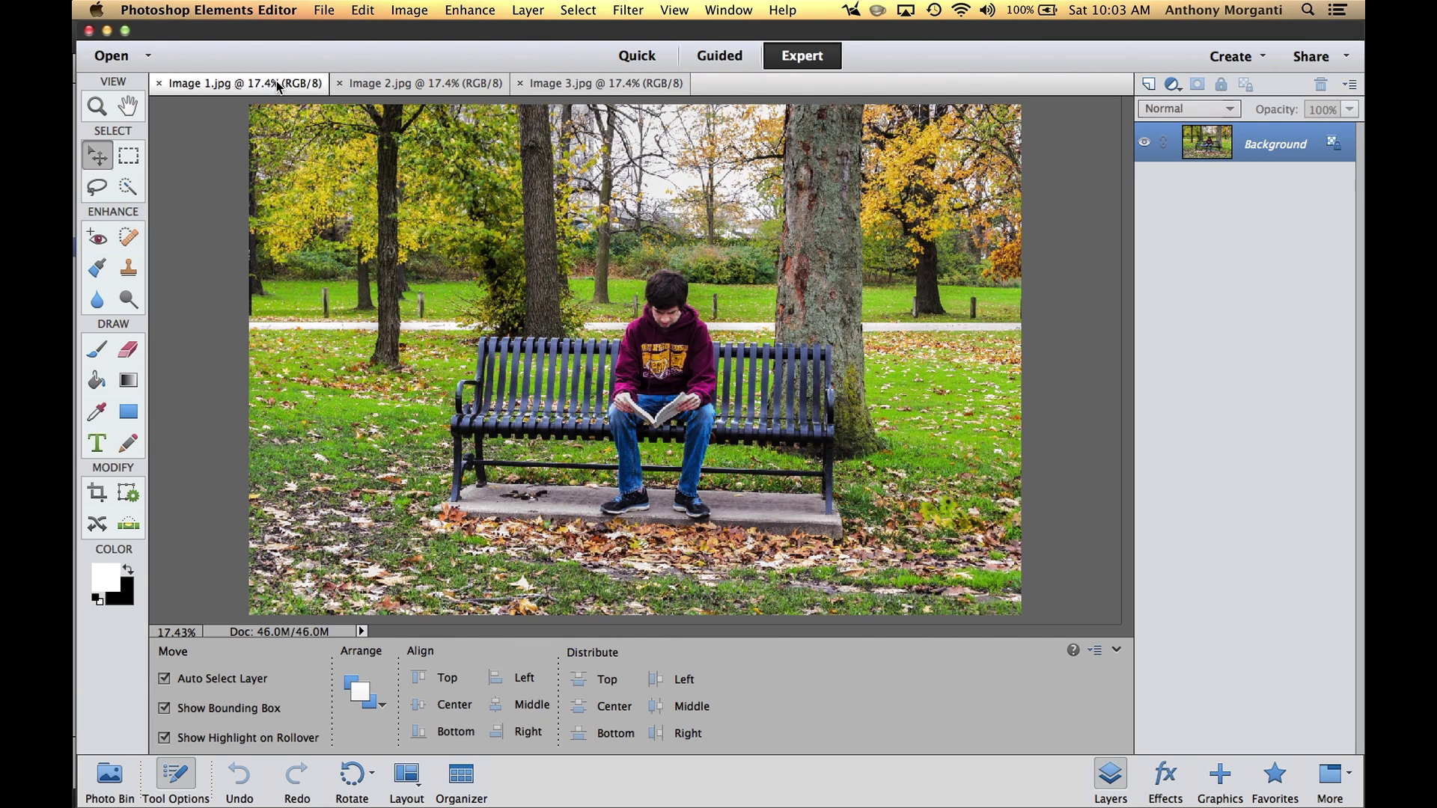
left_click(406, 82)
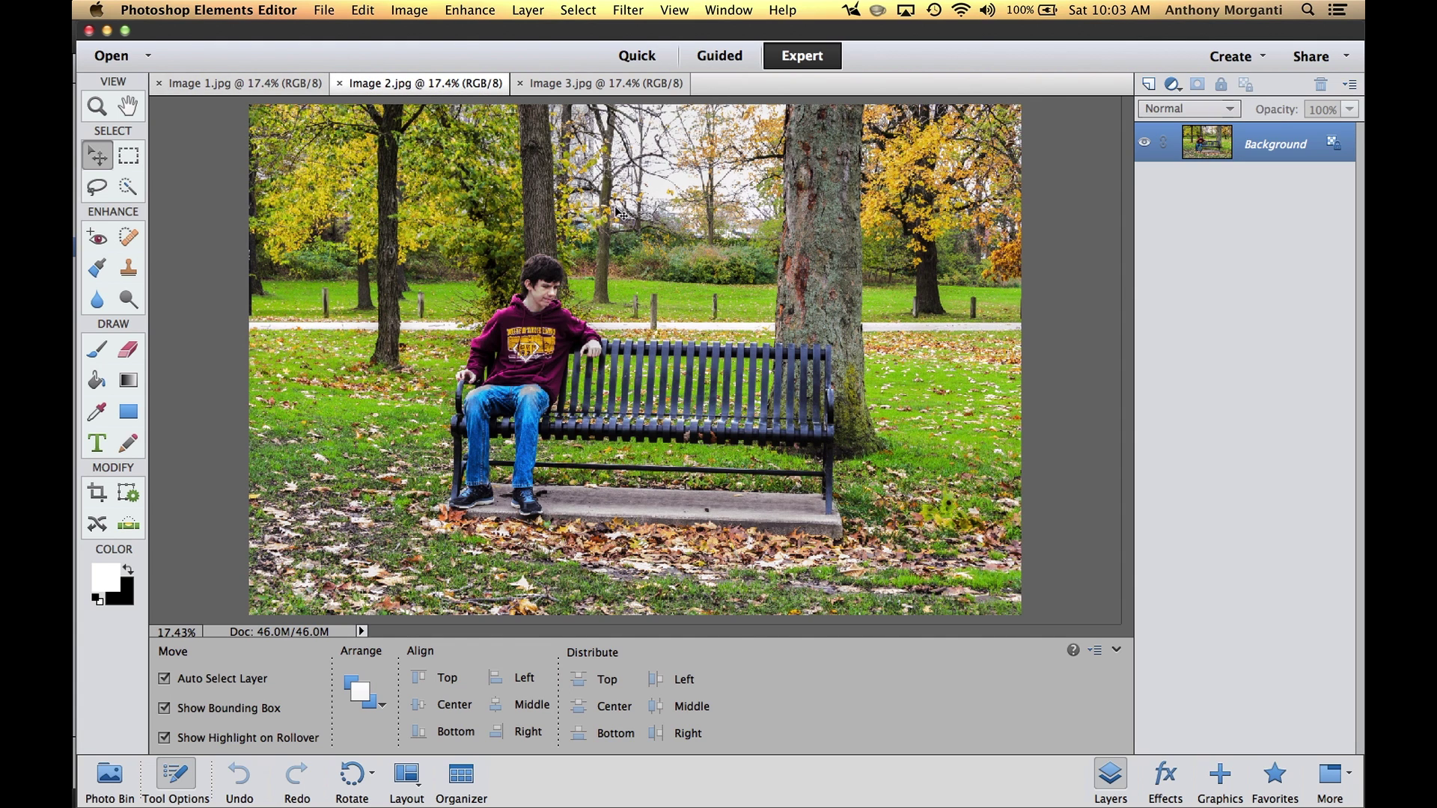
left_click(592, 81)
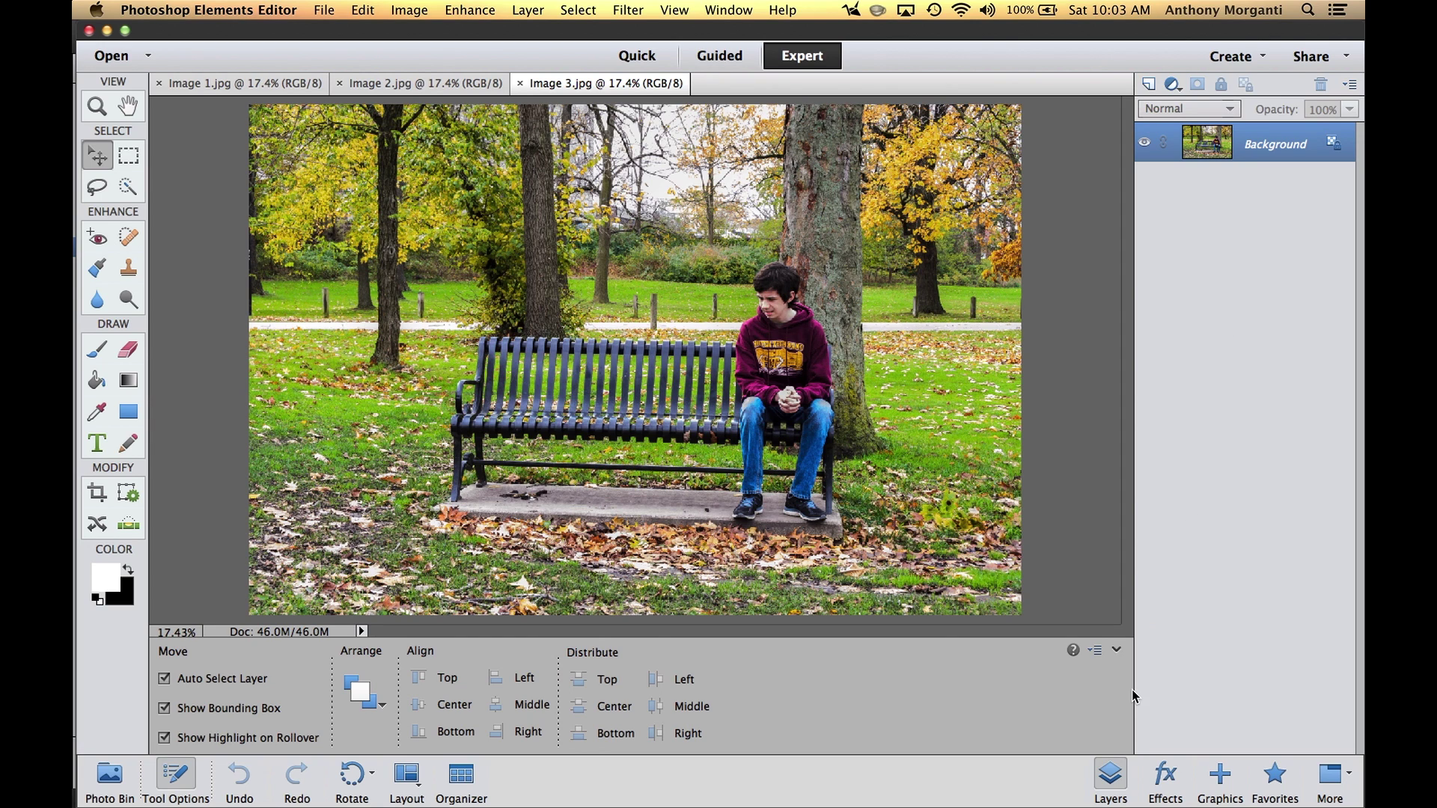
left_click(1113, 783)
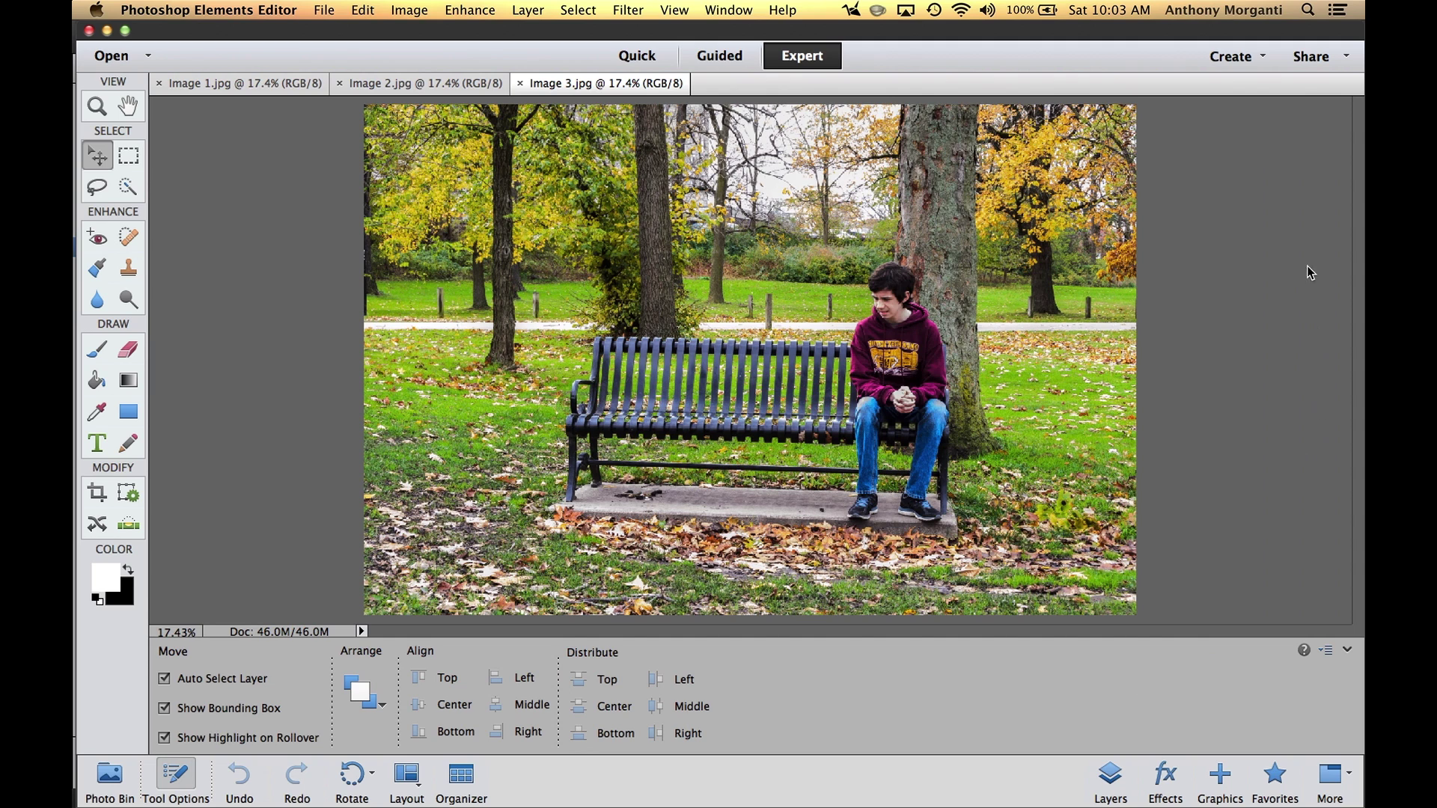
left_click(1112, 783)
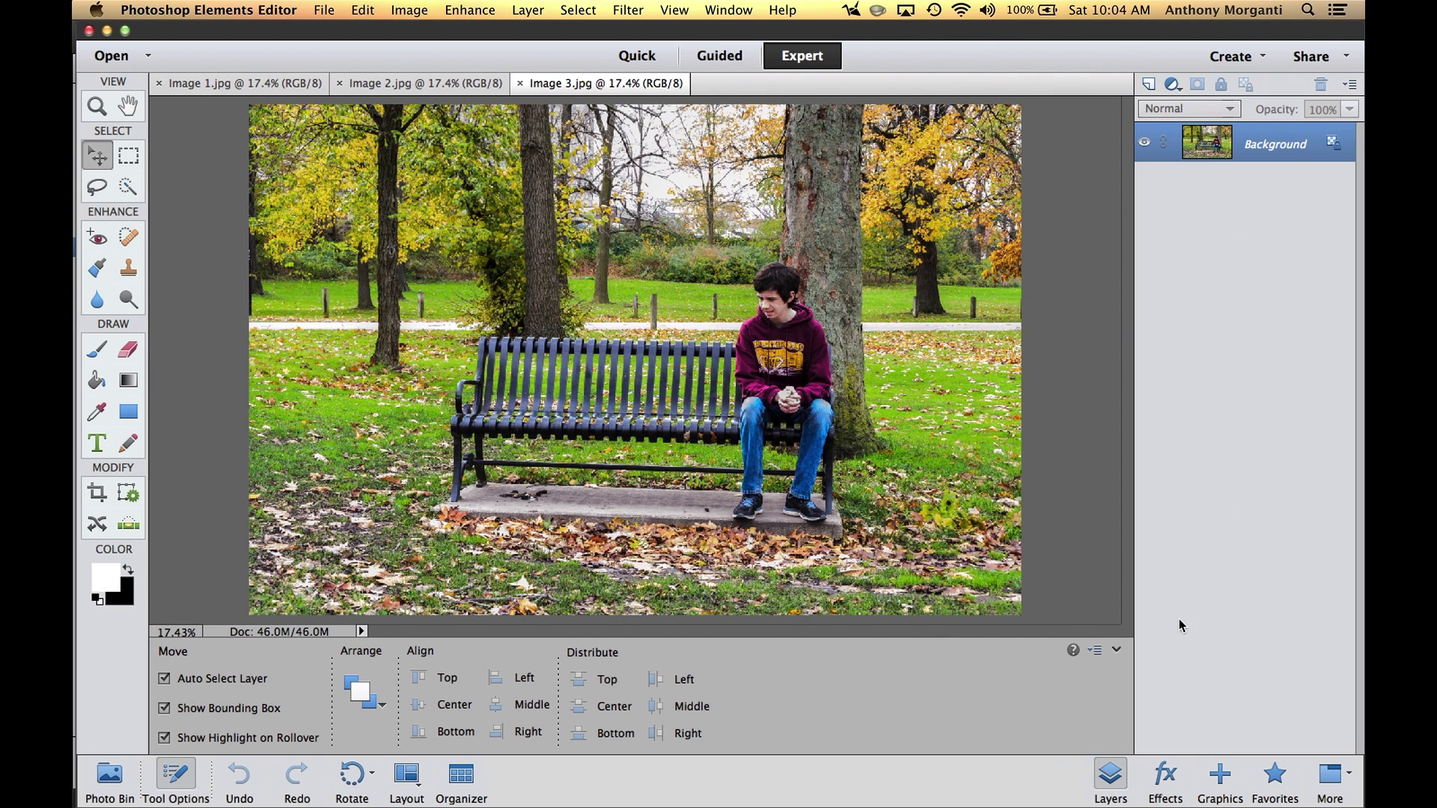
left_click(372, 88)
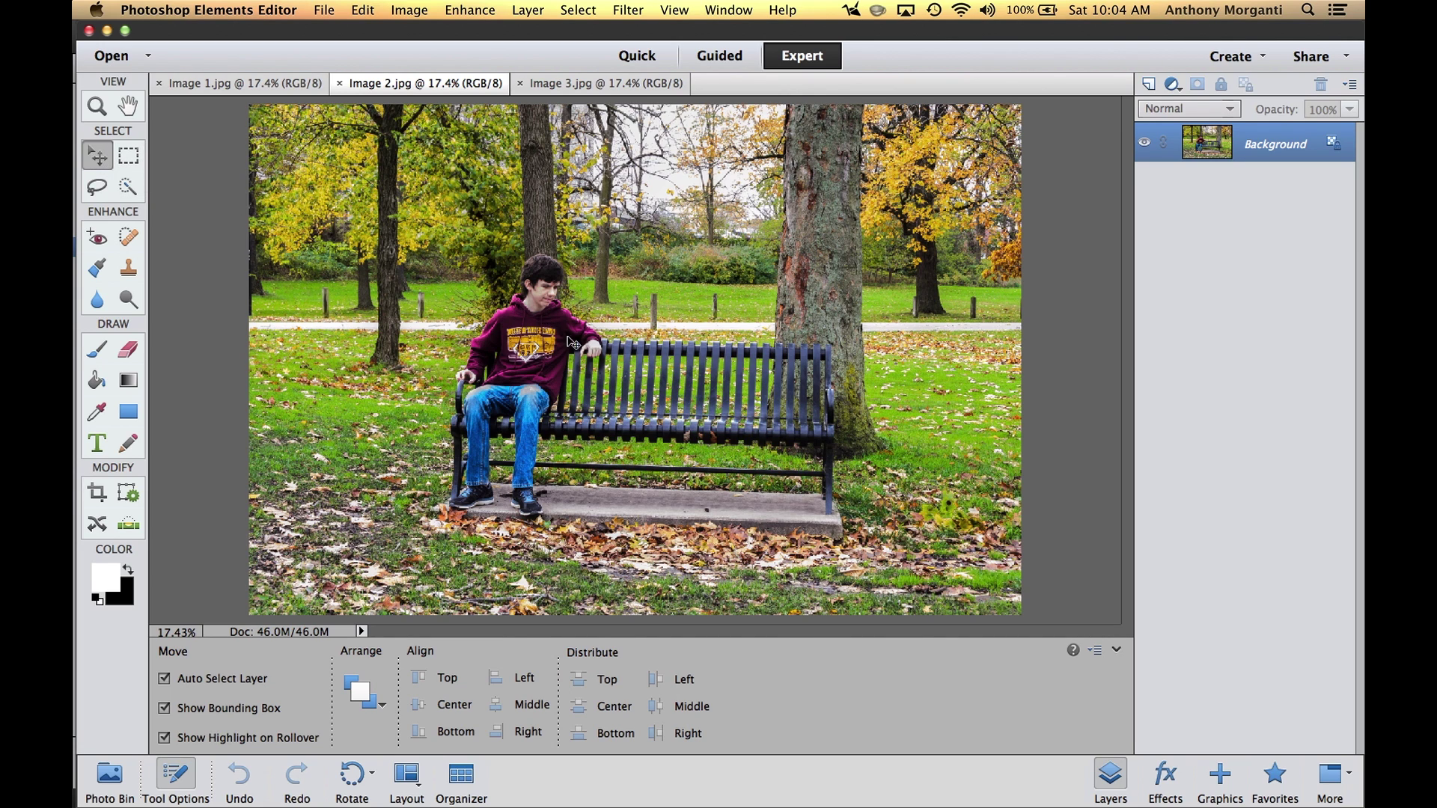
Paste the left-end boy photo from Image 2 into Image 1 as Layer 1, then hide it to compare
left_click(635, 306)
left_click(271, 82)
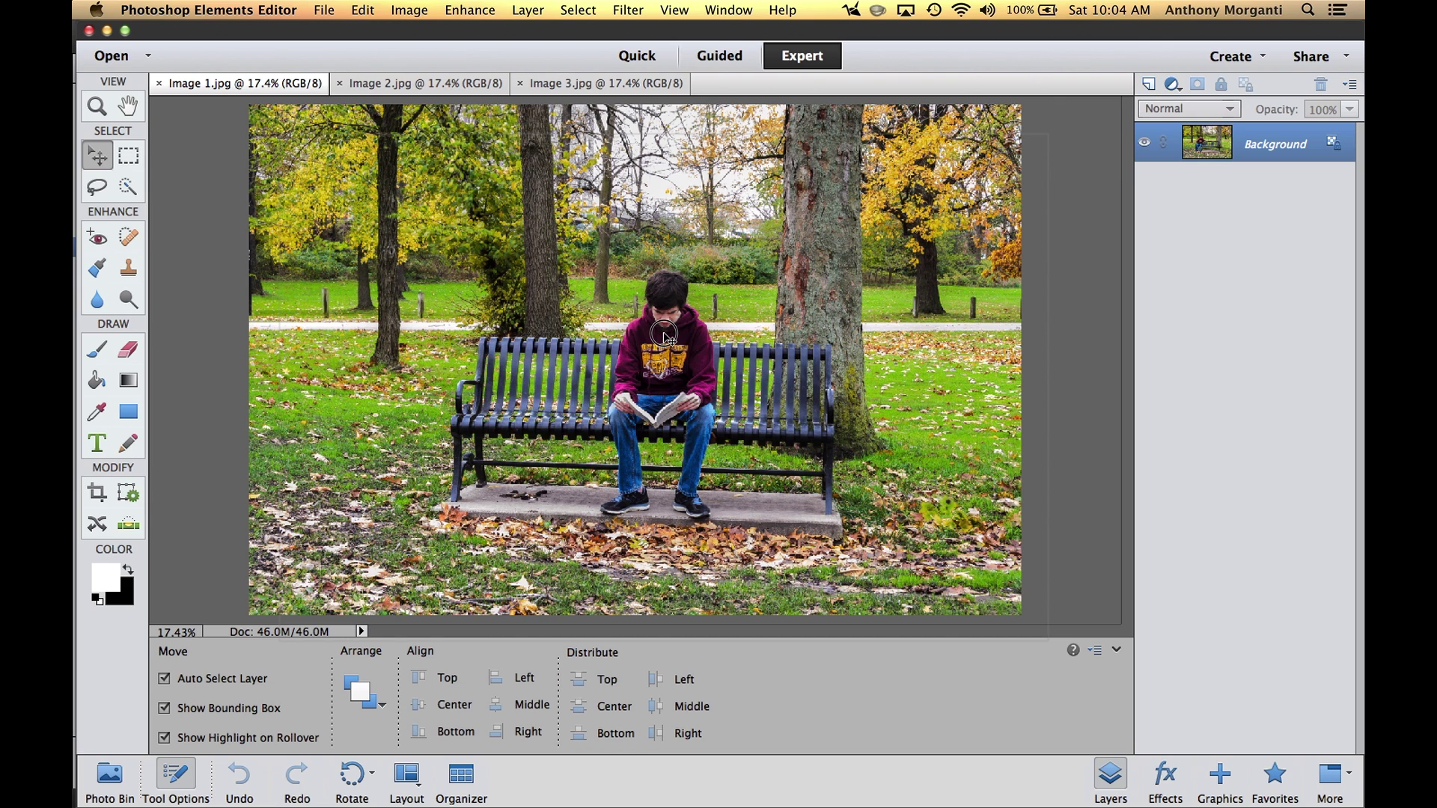
key("super+v")
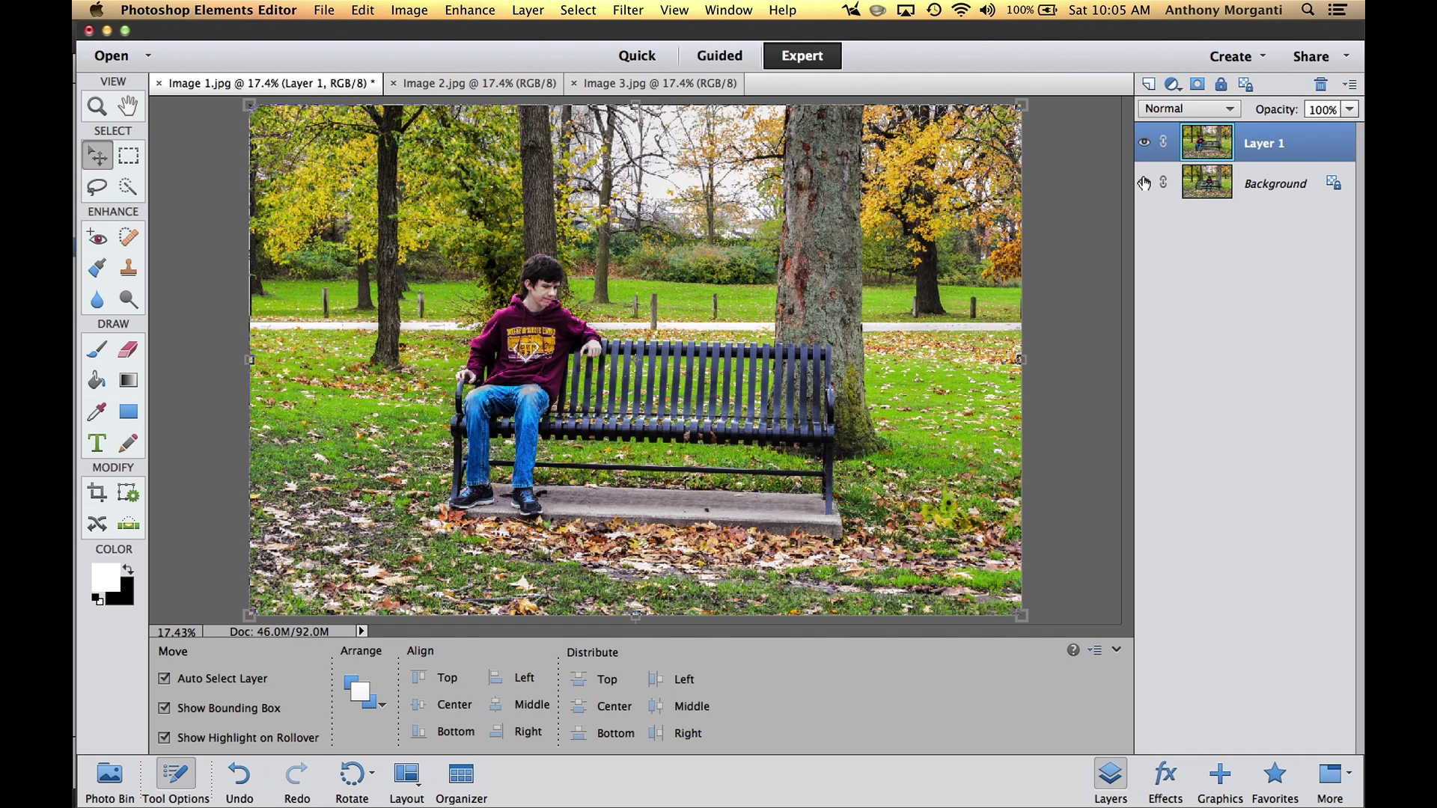
left_click(1143, 143)
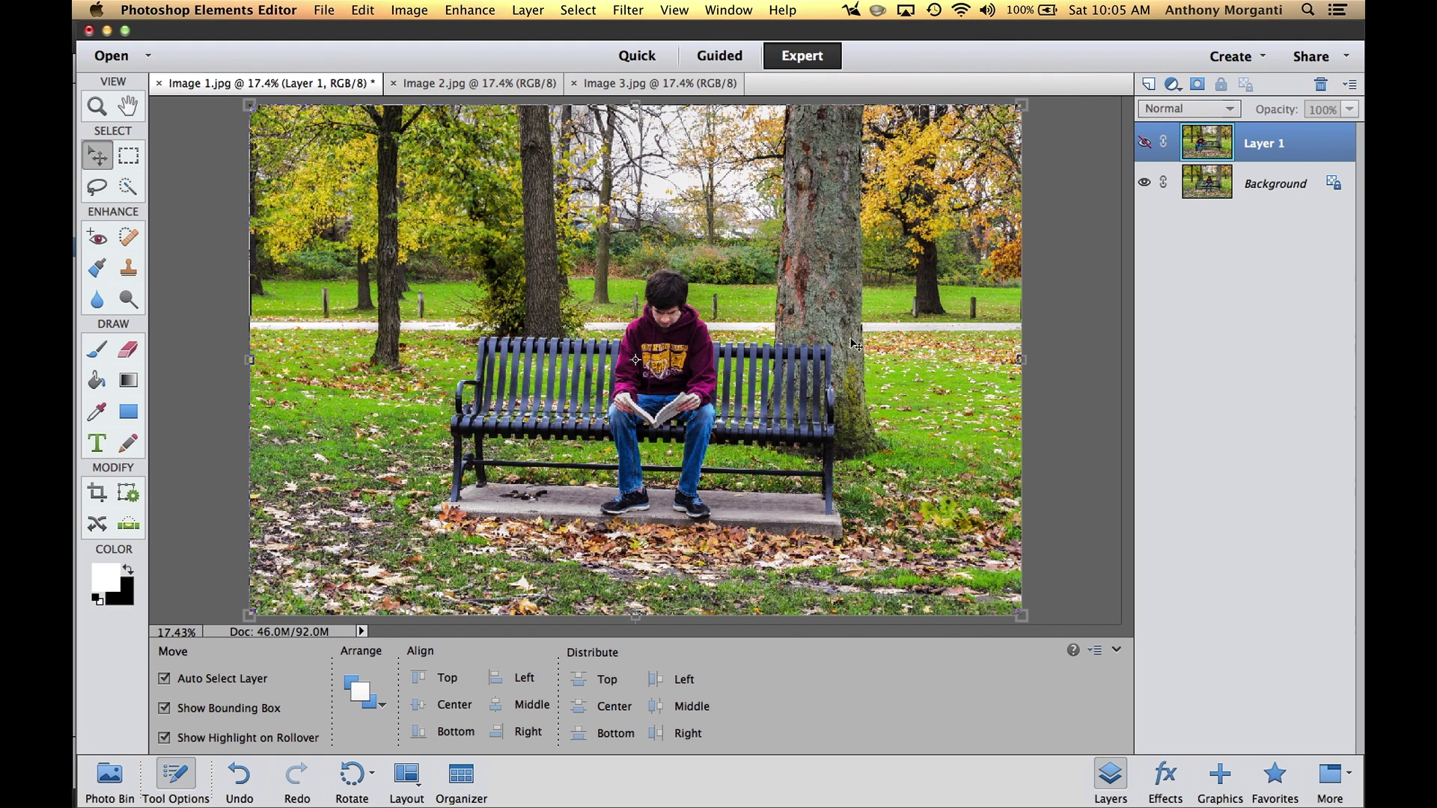
left_click(1143, 145)
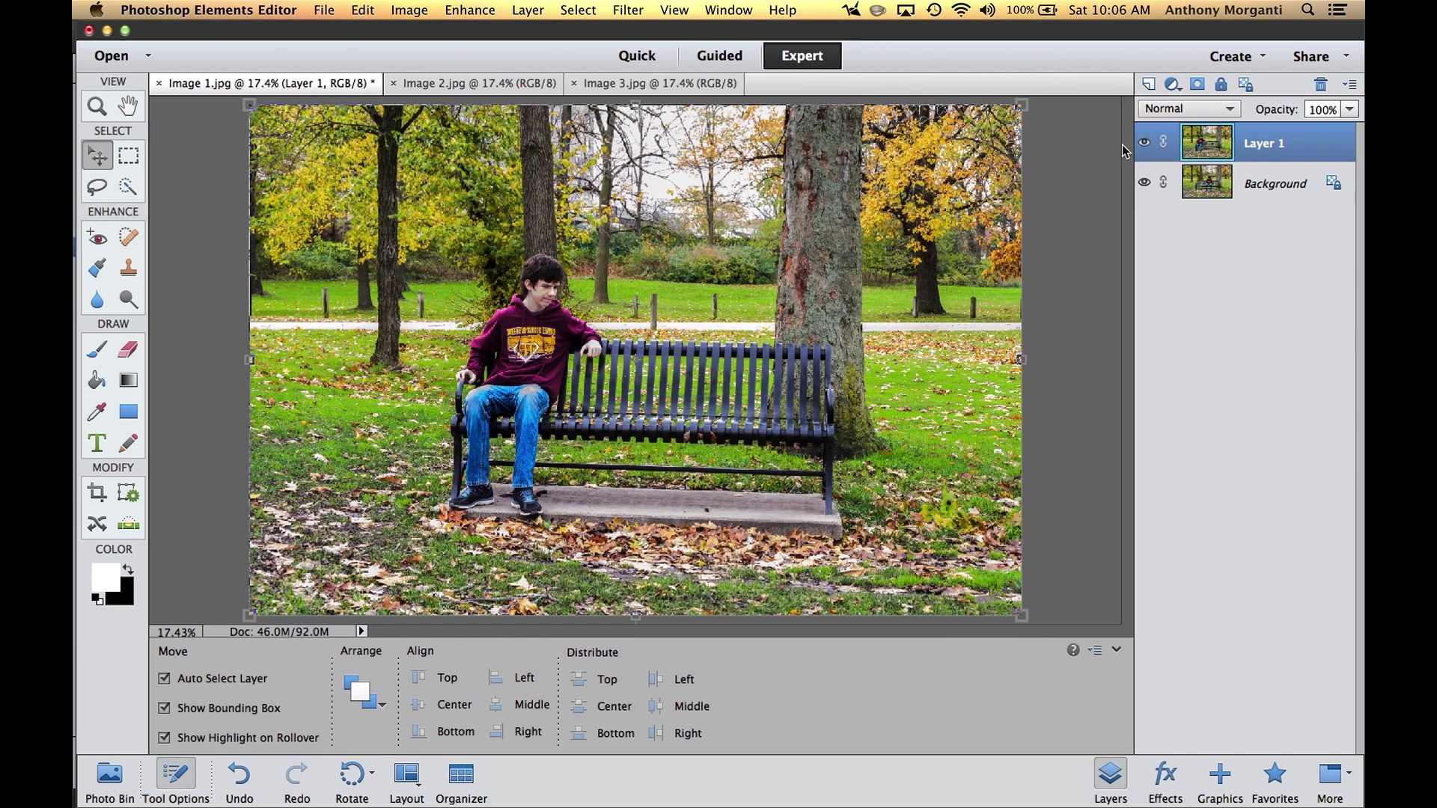
left_click(1144, 145)
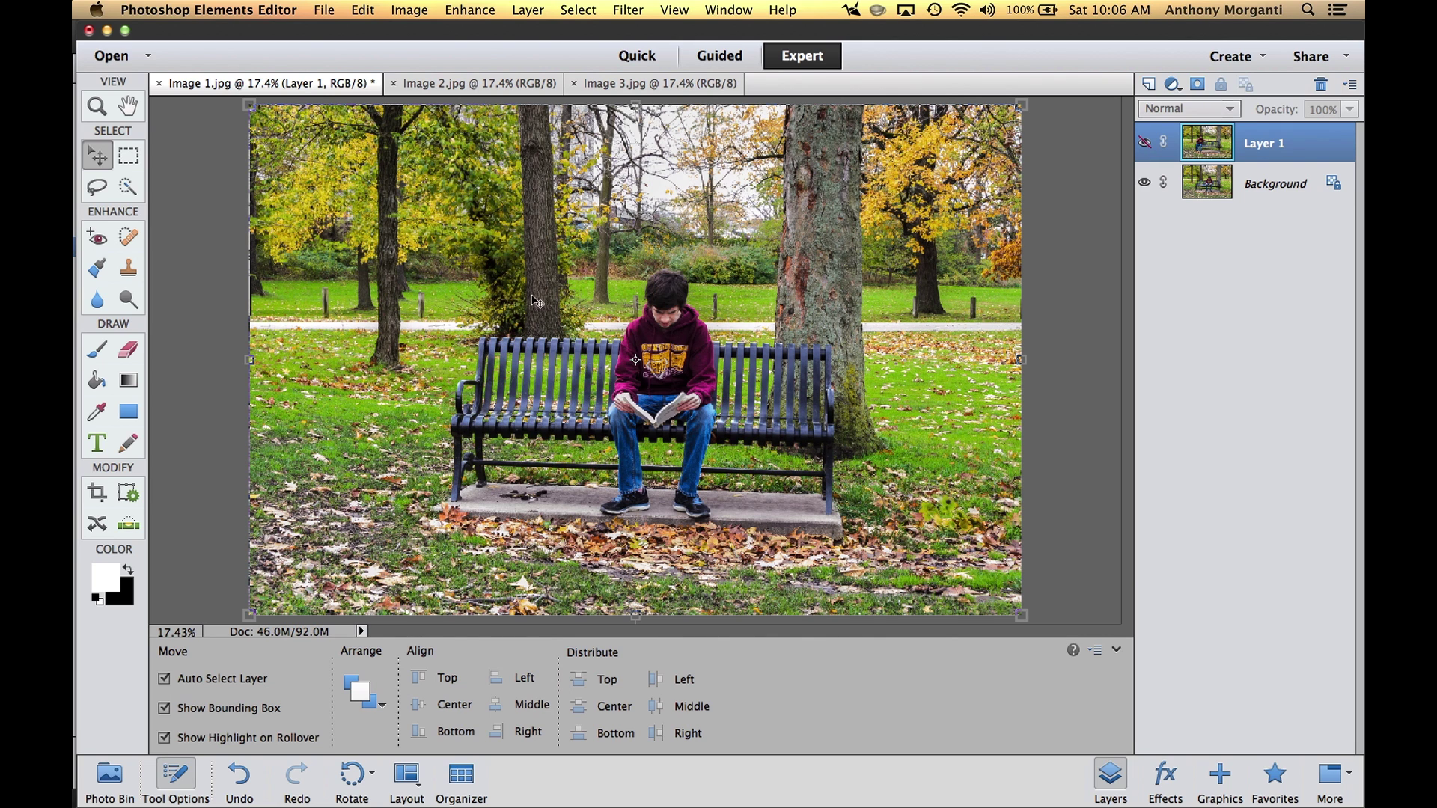
left_click(1145, 144)
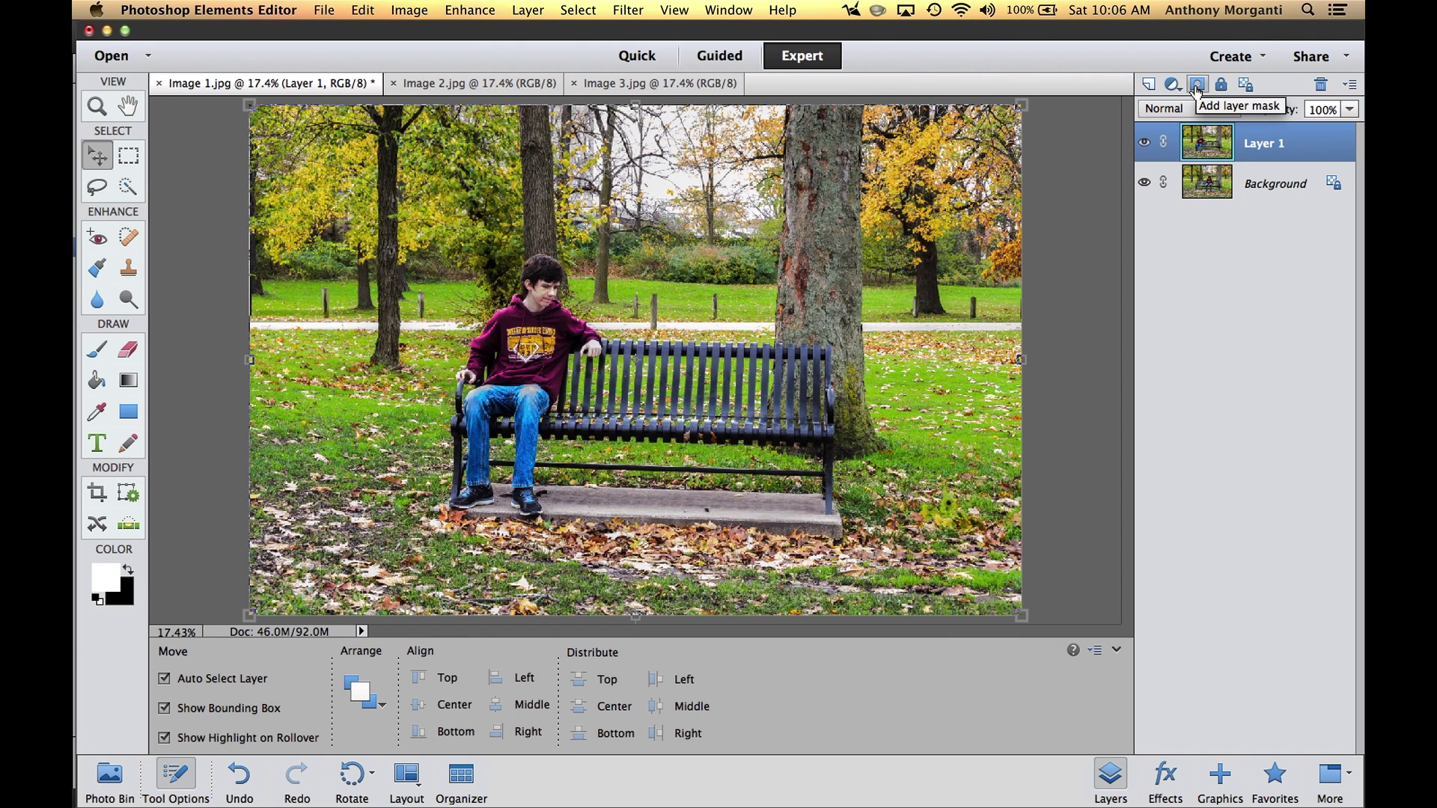
Add a layer mask to Layer 1 and invert it to black so only the reading boy shows
left_click(1196, 87)
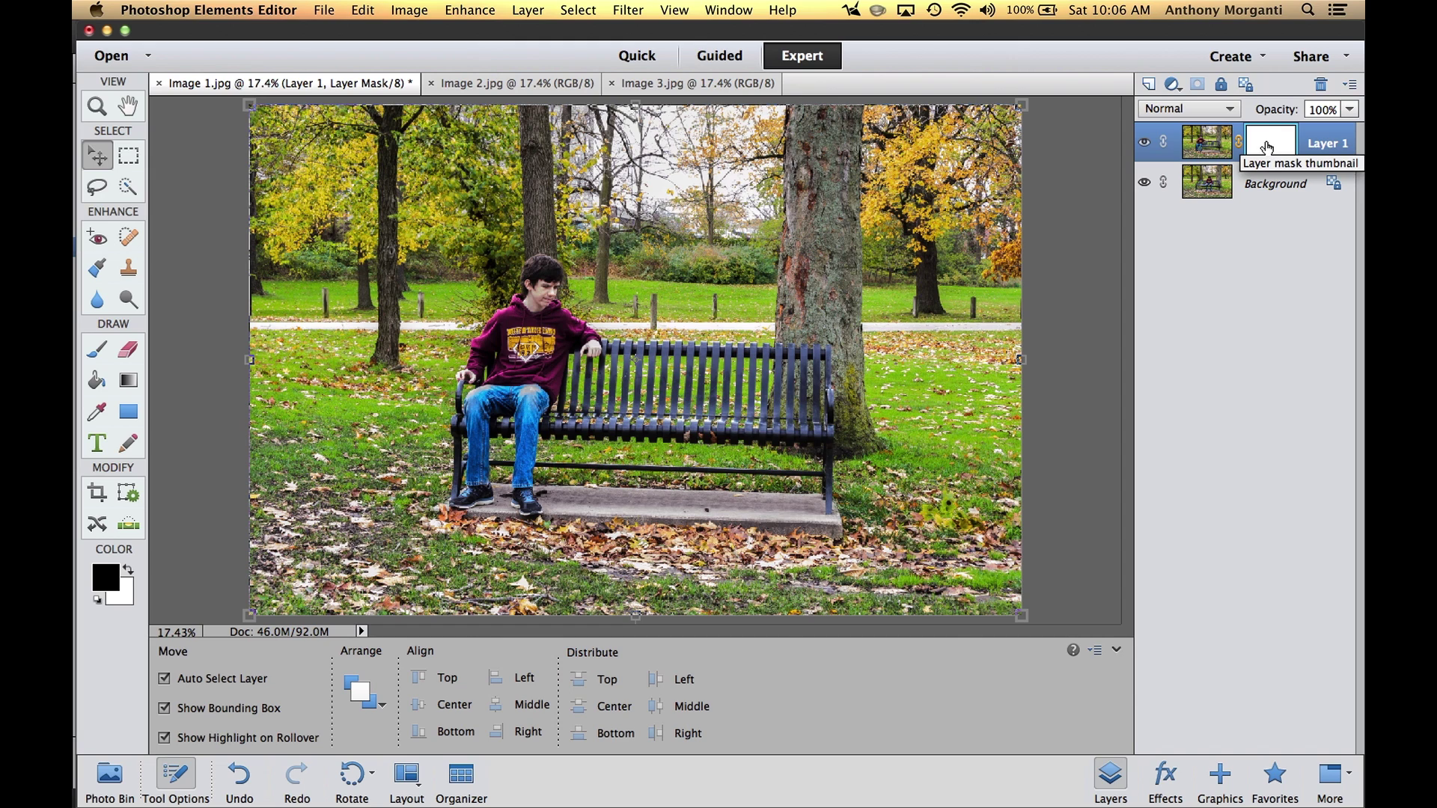
left_click(1268, 147)
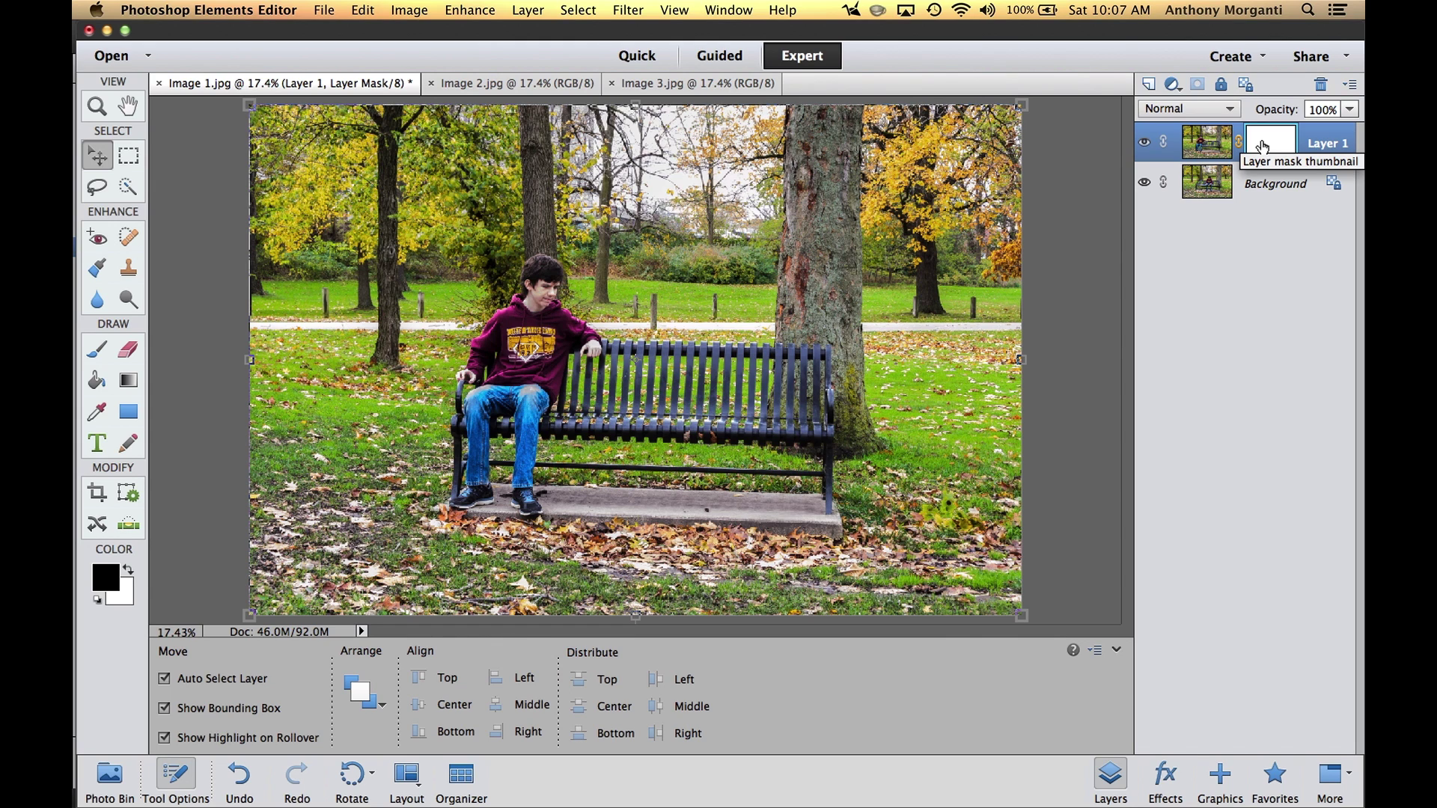
left_click(1262, 146)
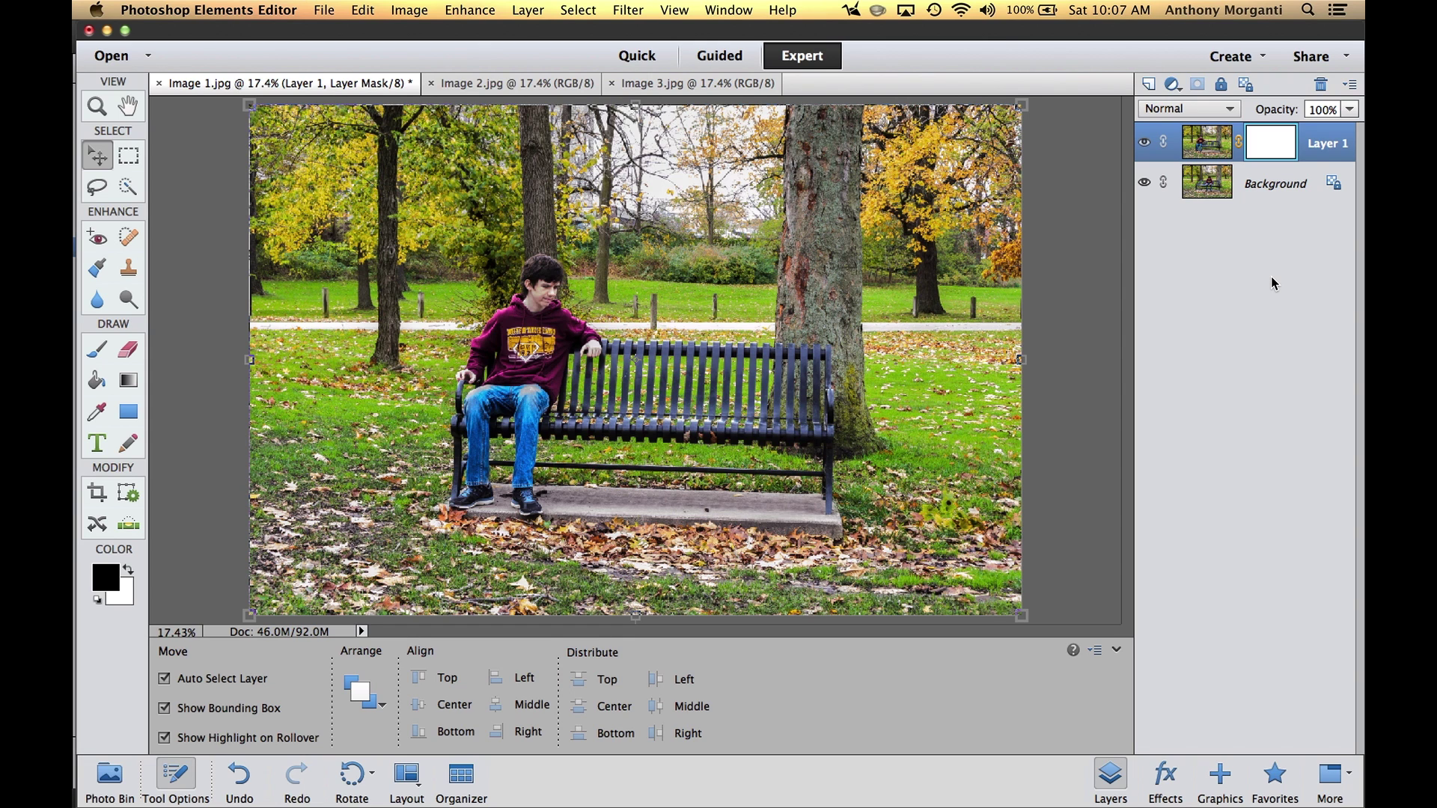
key("ctrl+i")
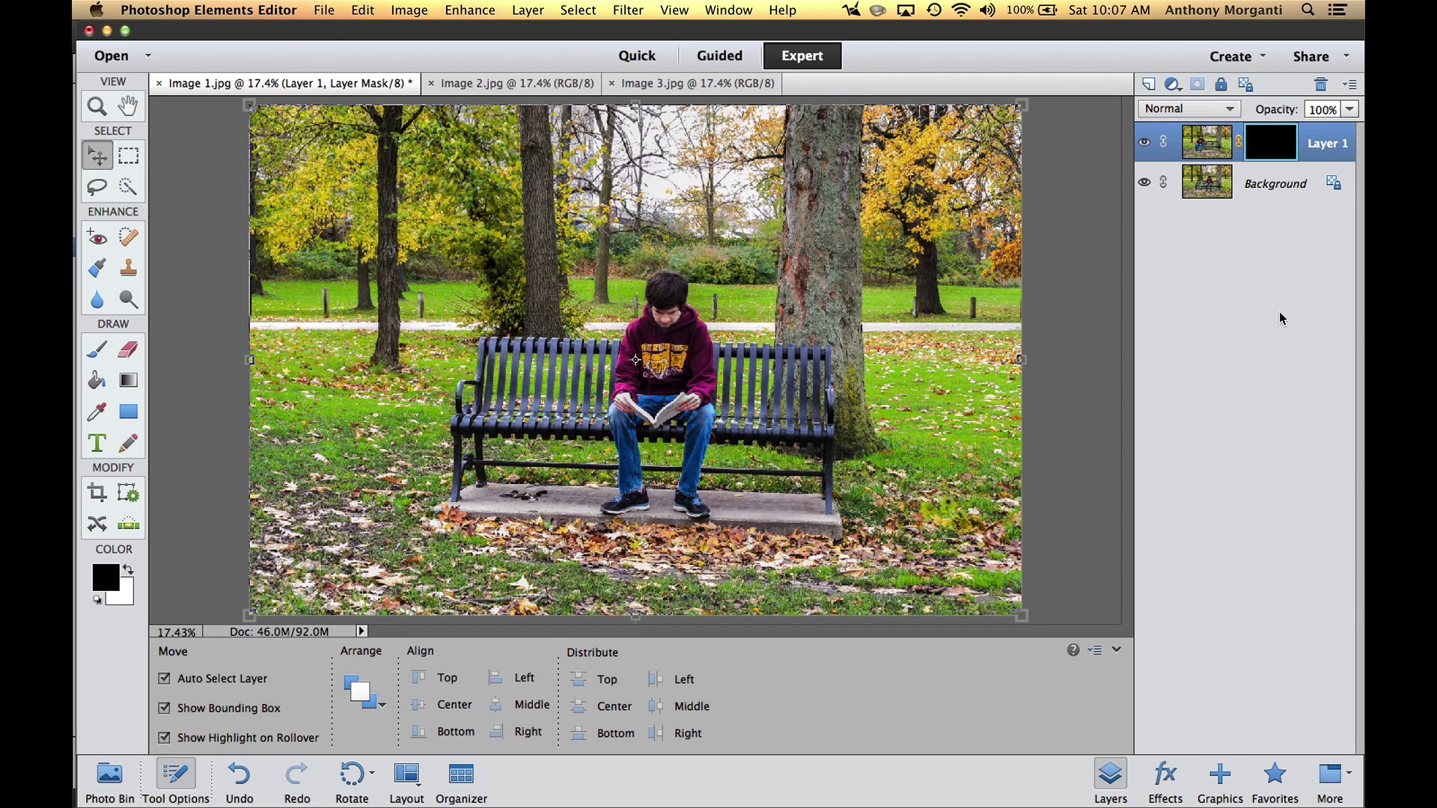
key("super+i")
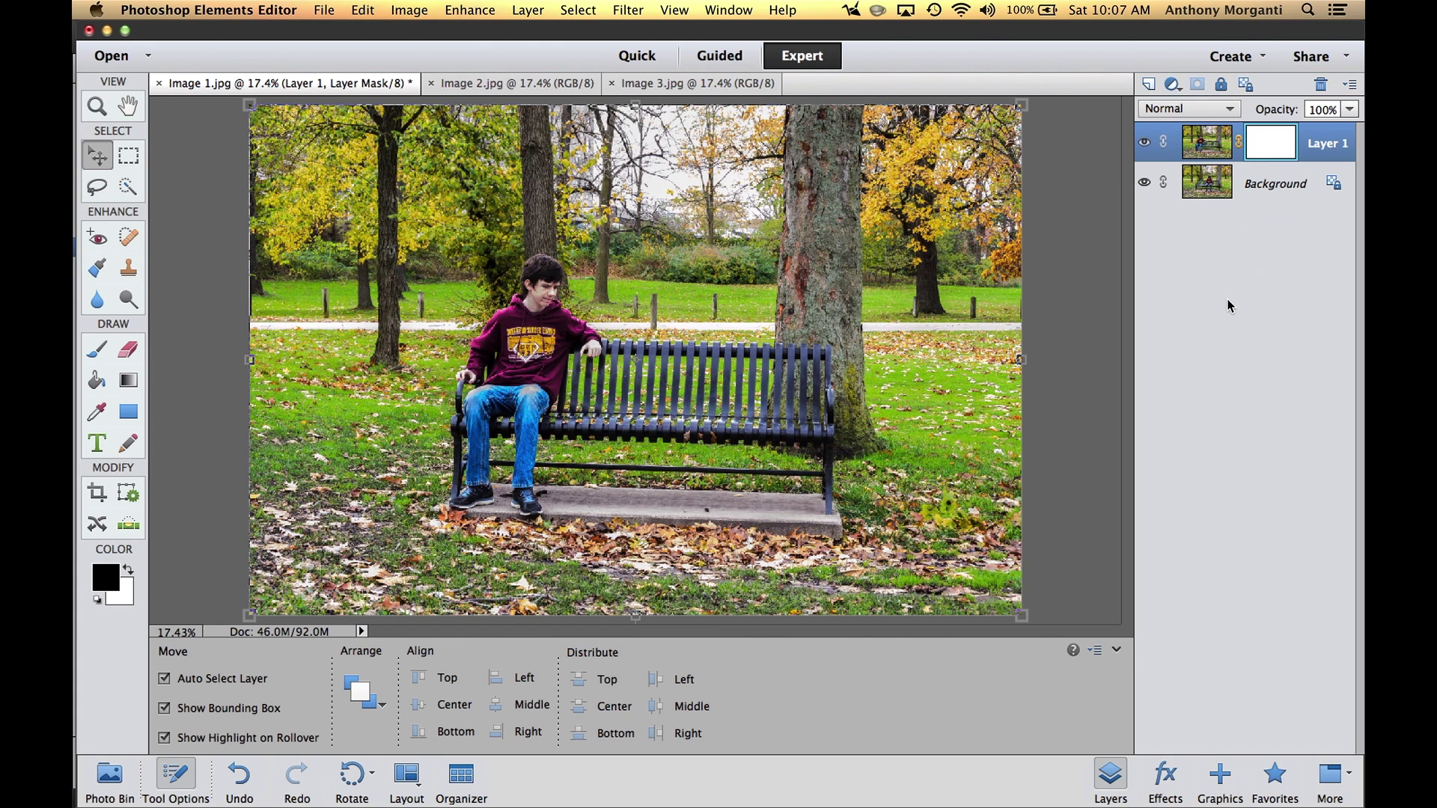
key("super+i")
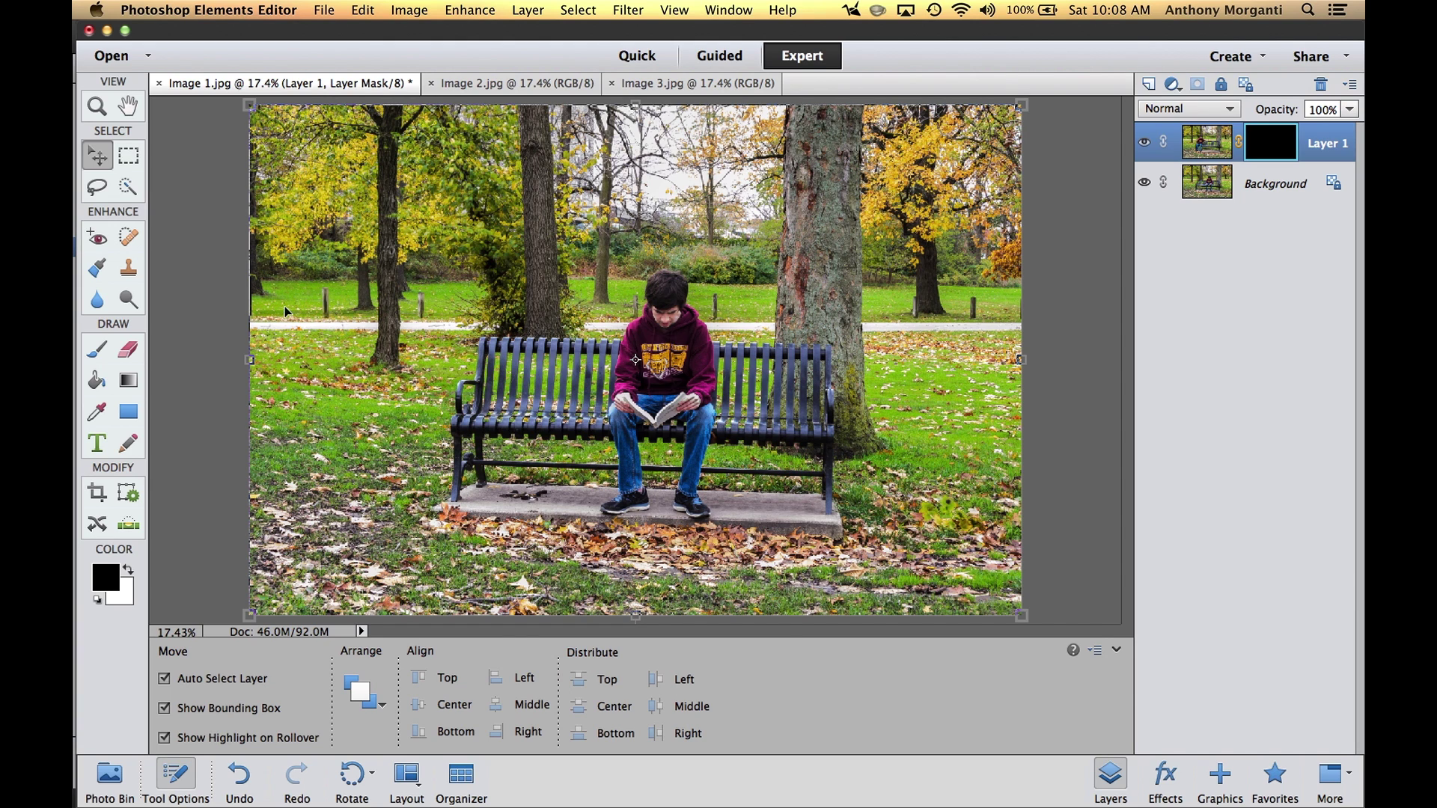
left_click(97, 349)
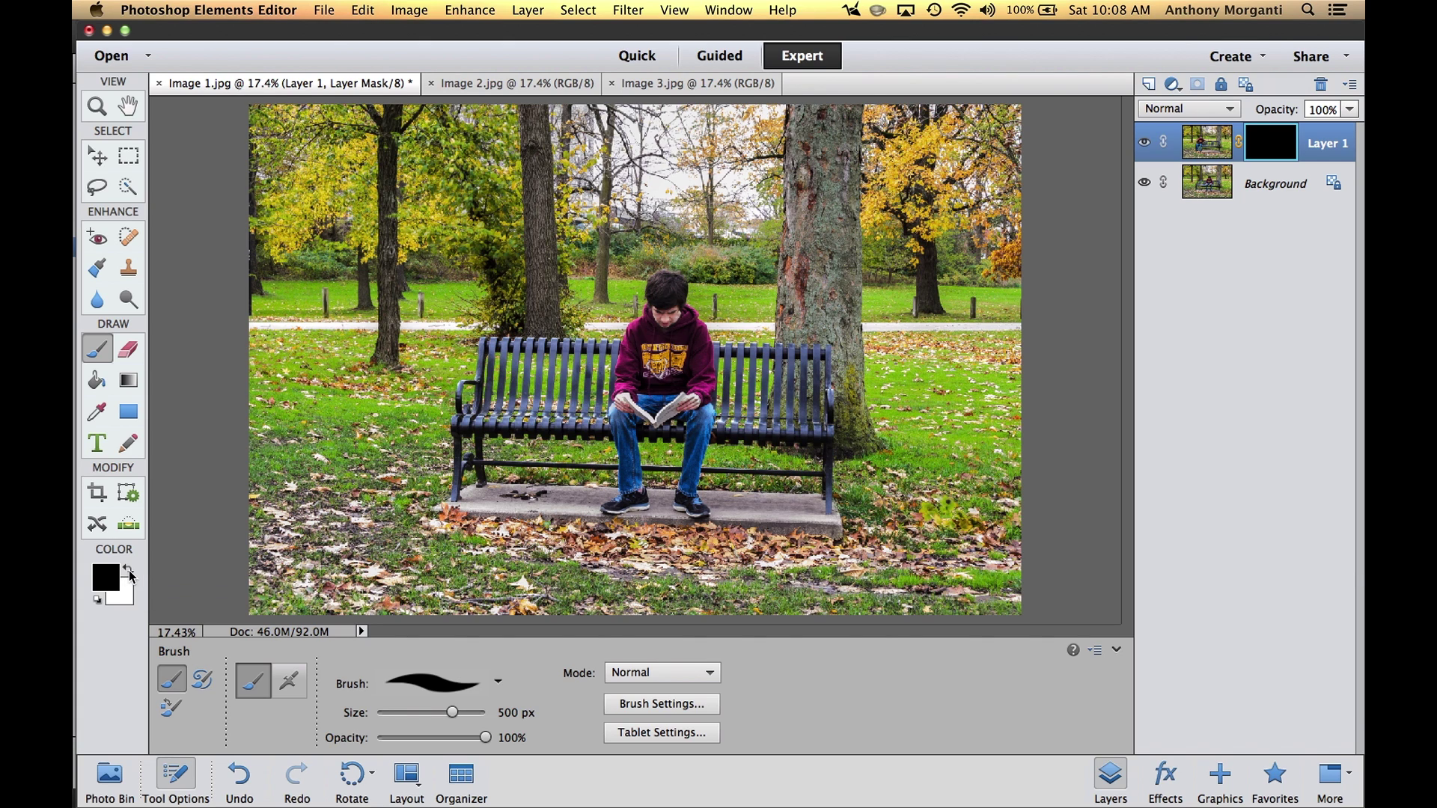
Make white the brush's foreground painting colour by resetting and swapping colours
left_click(129, 570)
key("d")
key("x")
key("x")
key("x")
key("x")
key("x")
key("x")
Choose the 19 px round brush tip and enlarge it with ] toward 500 px
left_click(499, 684)
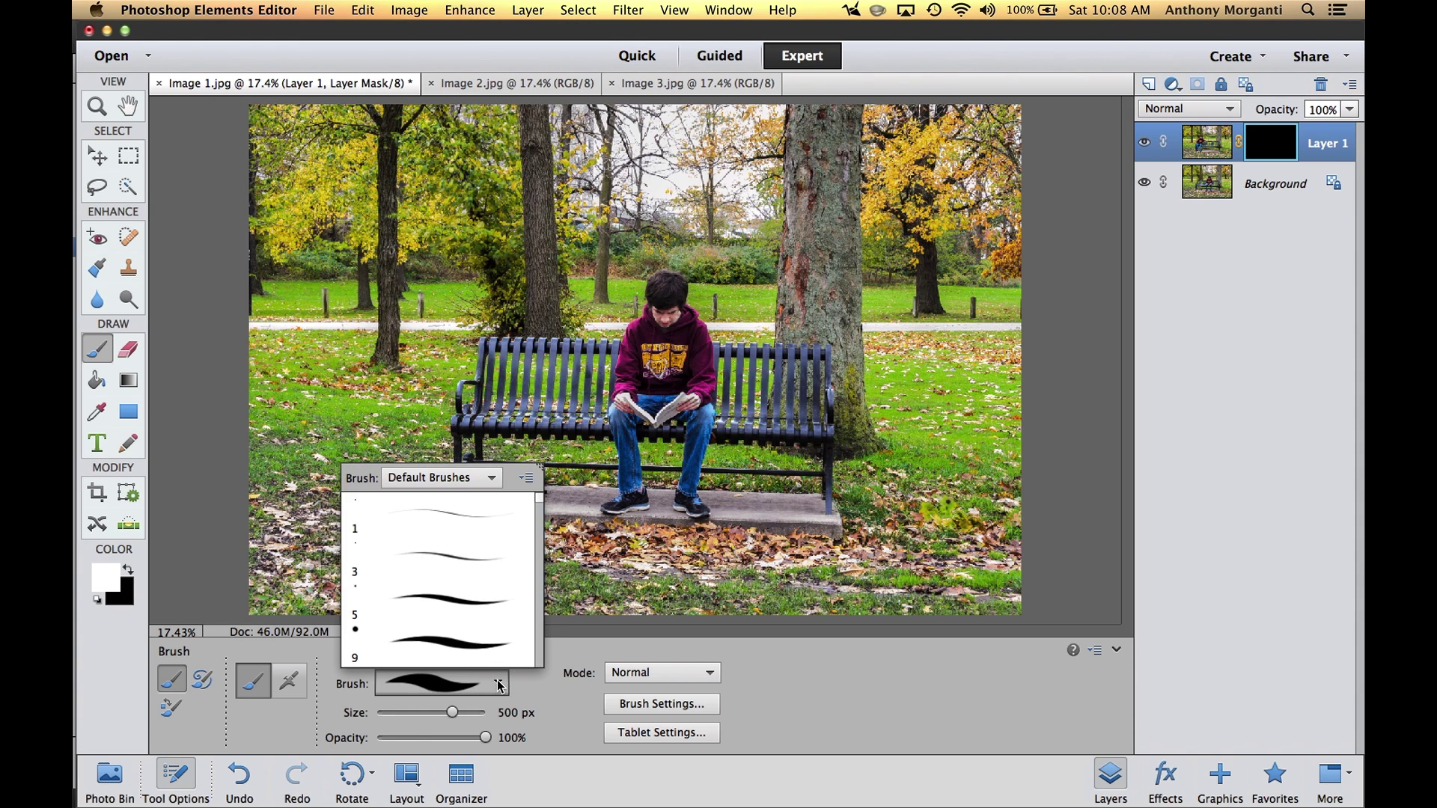
scroll(407, 610, "down", 3)
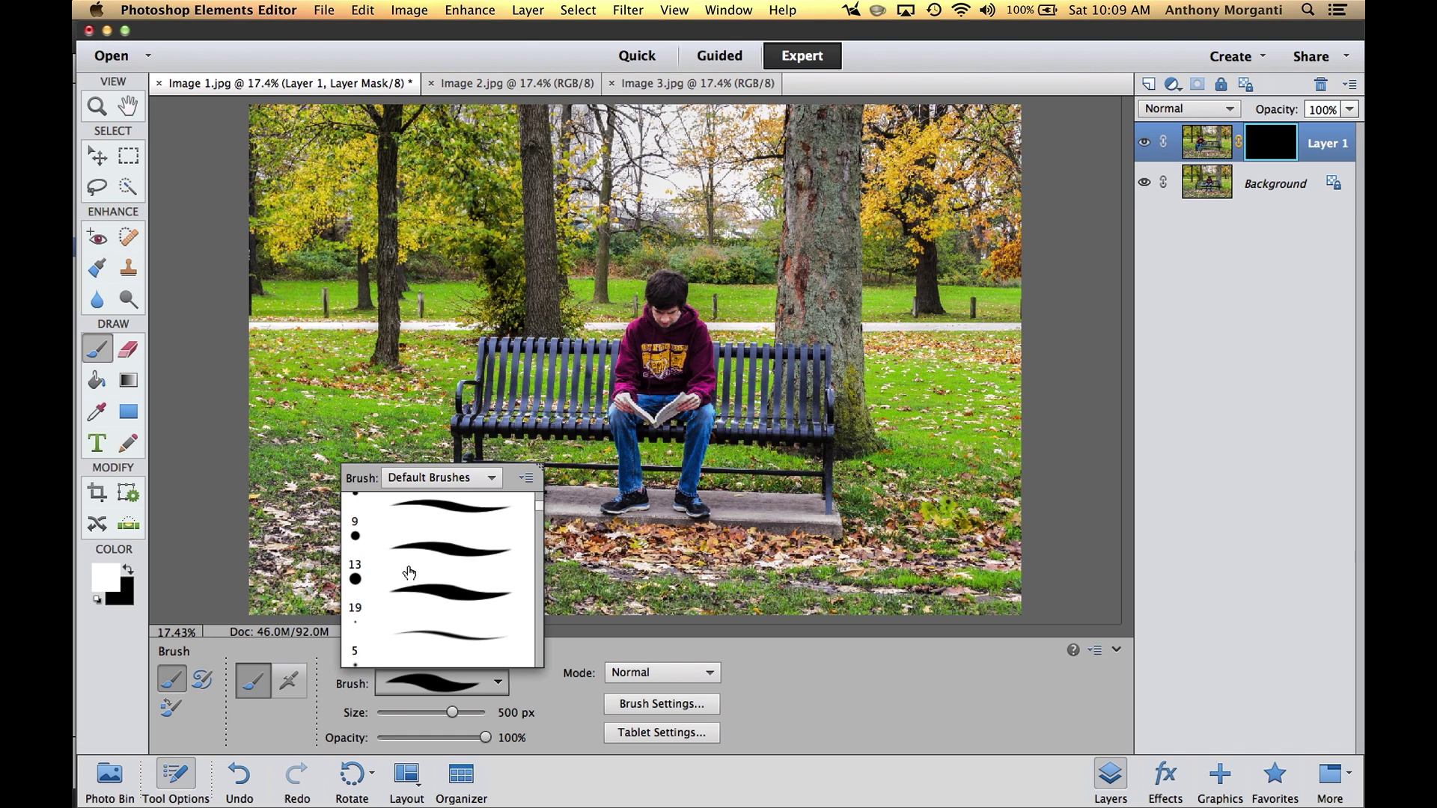
scroll(409, 573, "down", 1)
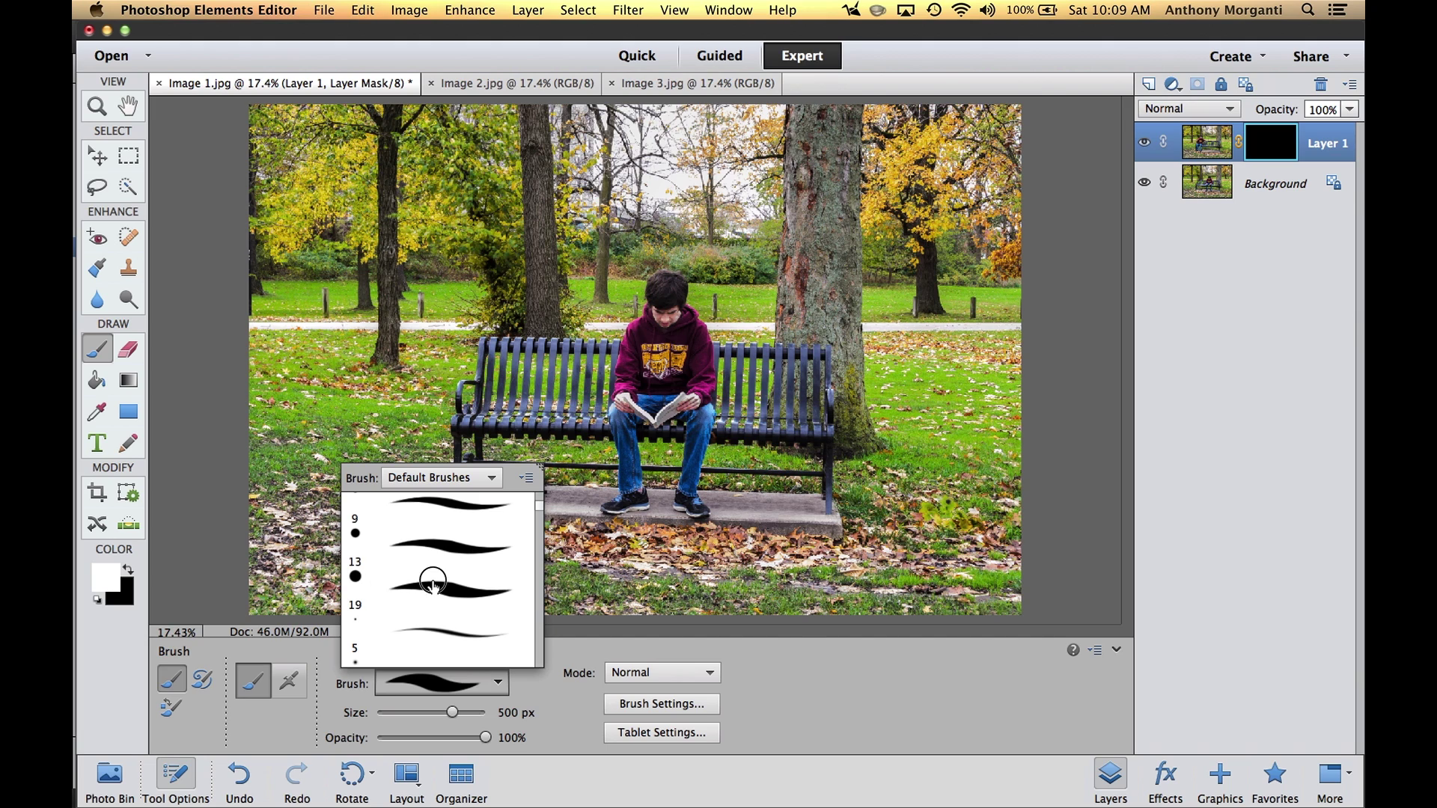
left_click(433, 583)
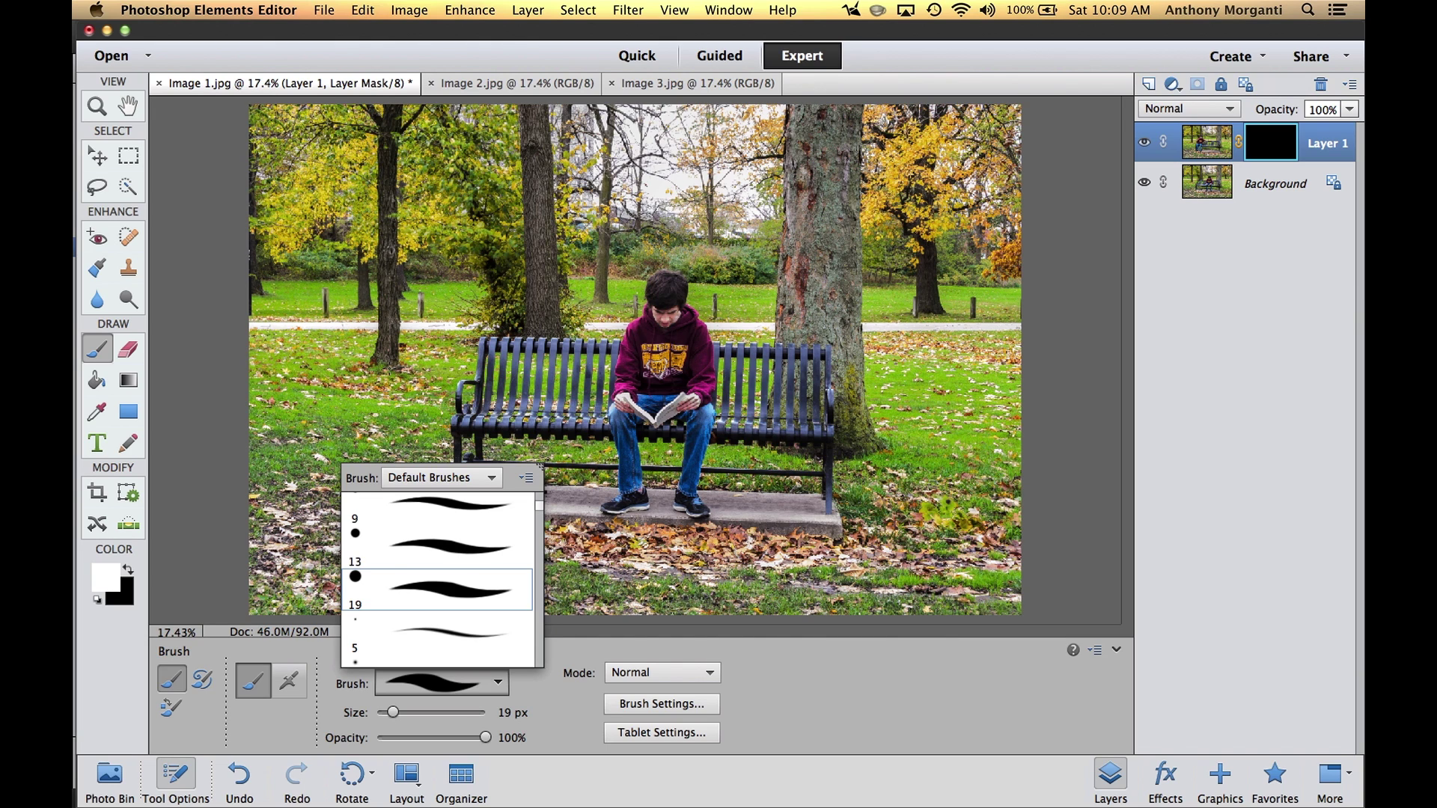
key("Escape")
key("bracketright")
key("bracketright")
key("bracketright")
key("bracketright")
key("bracketright")
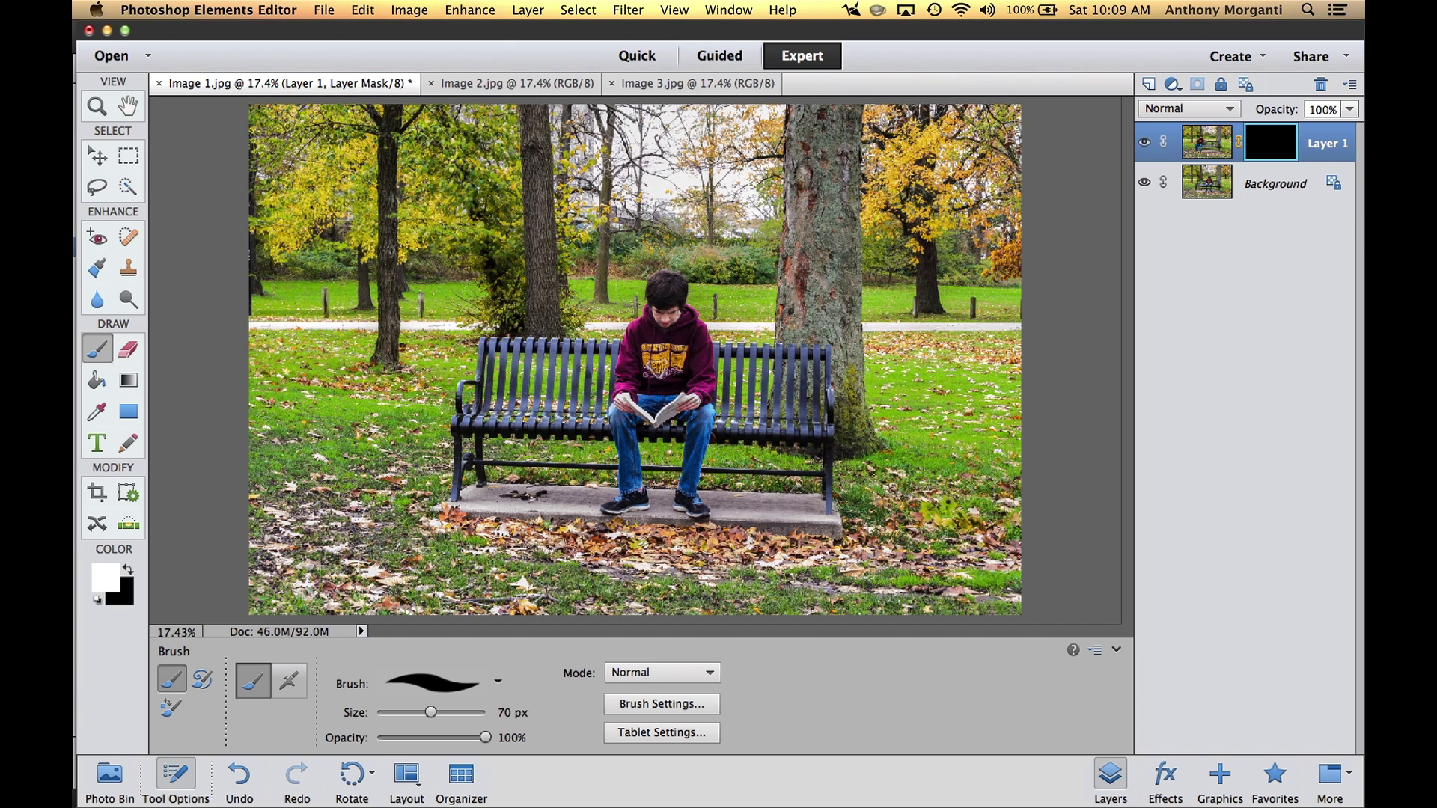
key("bracketright")
key("bracketright")
key("bracketright")
key("bracketright")
key("bracketright")
key("bracketright")
key("bracketright")
key("bracketright")
key("bracketright")
key("bracketright")
key("bracketright")
Target Layer 1's mask and paint white over the bench's left side to reveal the second boy
left_click(1279, 142)
left_click(1203, 148)
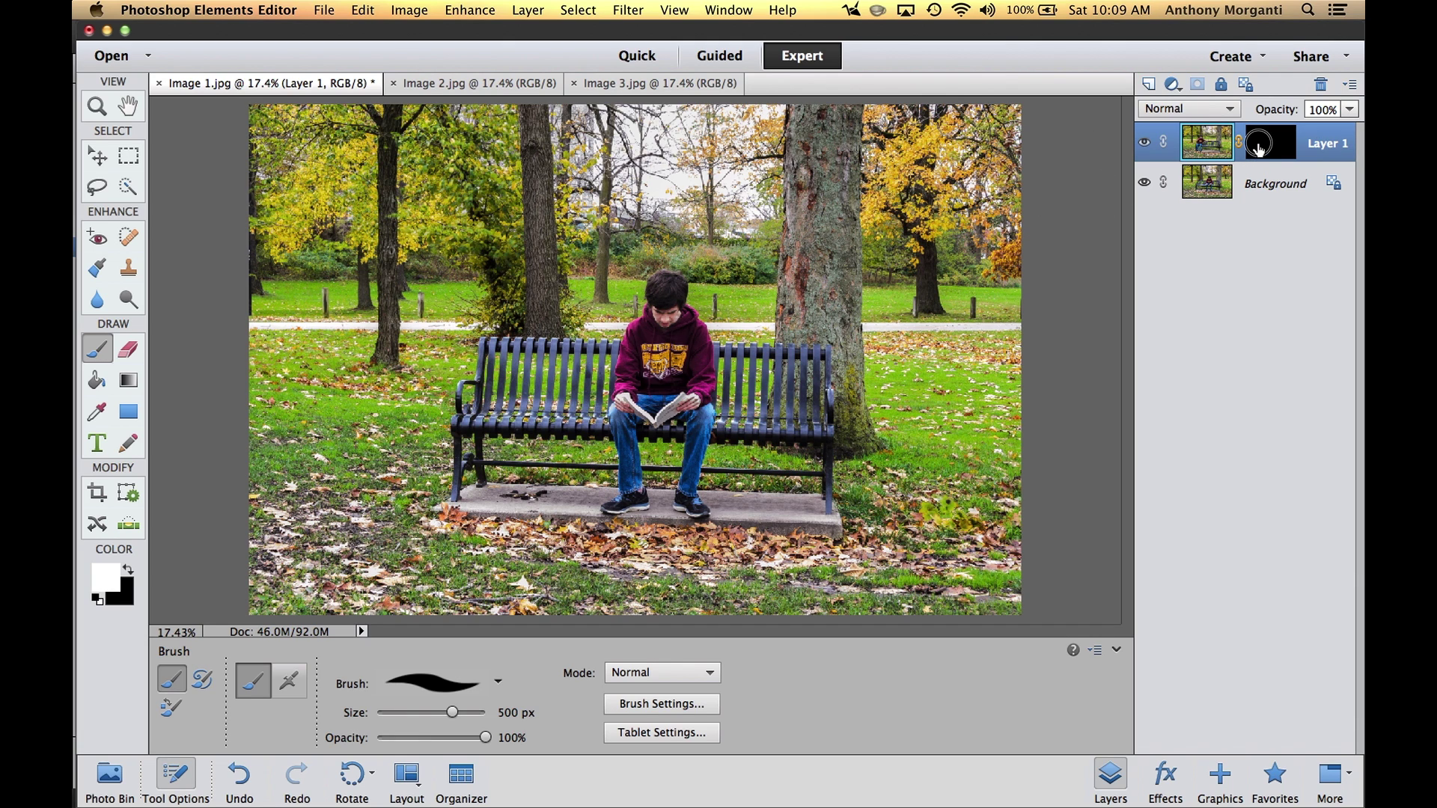
left_click(1259, 148)
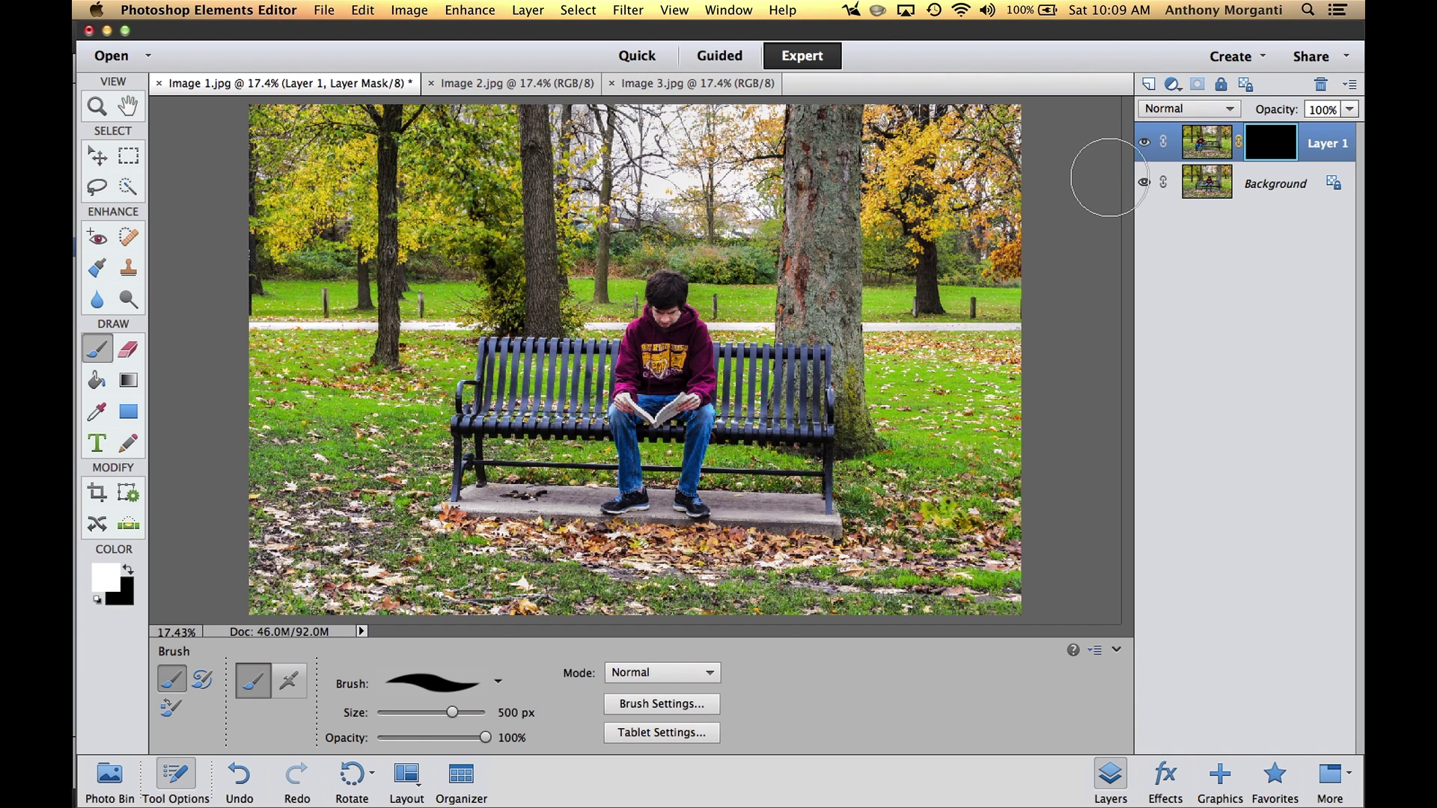
mouse_move(516, 303)
left_mouse_down()
mouse_move(501, 344)
mouse_move(519, 281)
mouse_move(523, 324)
mouse_move(536, 267)
mouse_move(540, 365)
mouse_move(553, 332)
mouse_move(559, 365)
mouse_move(563, 352)
mouse_move(565, 339)
mouse_move(533, 420)
mouse_move(508, 430)
mouse_move(503, 500)
mouse_move(478, 385)
mouse_move(473, 441)
mouse_move(463, 393)
mouse_move(445, 503)
mouse_move(438, 430)
mouse_move(472, 346)
mouse_move(504, 314)
mouse_move(540, 320)
mouse_move(535, 295)
mouse_move(562, 325)
mouse_move(567, 359)
mouse_move(518, 476)
mouse_move(481, 469)
mouse_move(459, 439)
mouse_move(467, 378)
mouse_move(449, 479)
left_mouse_up()
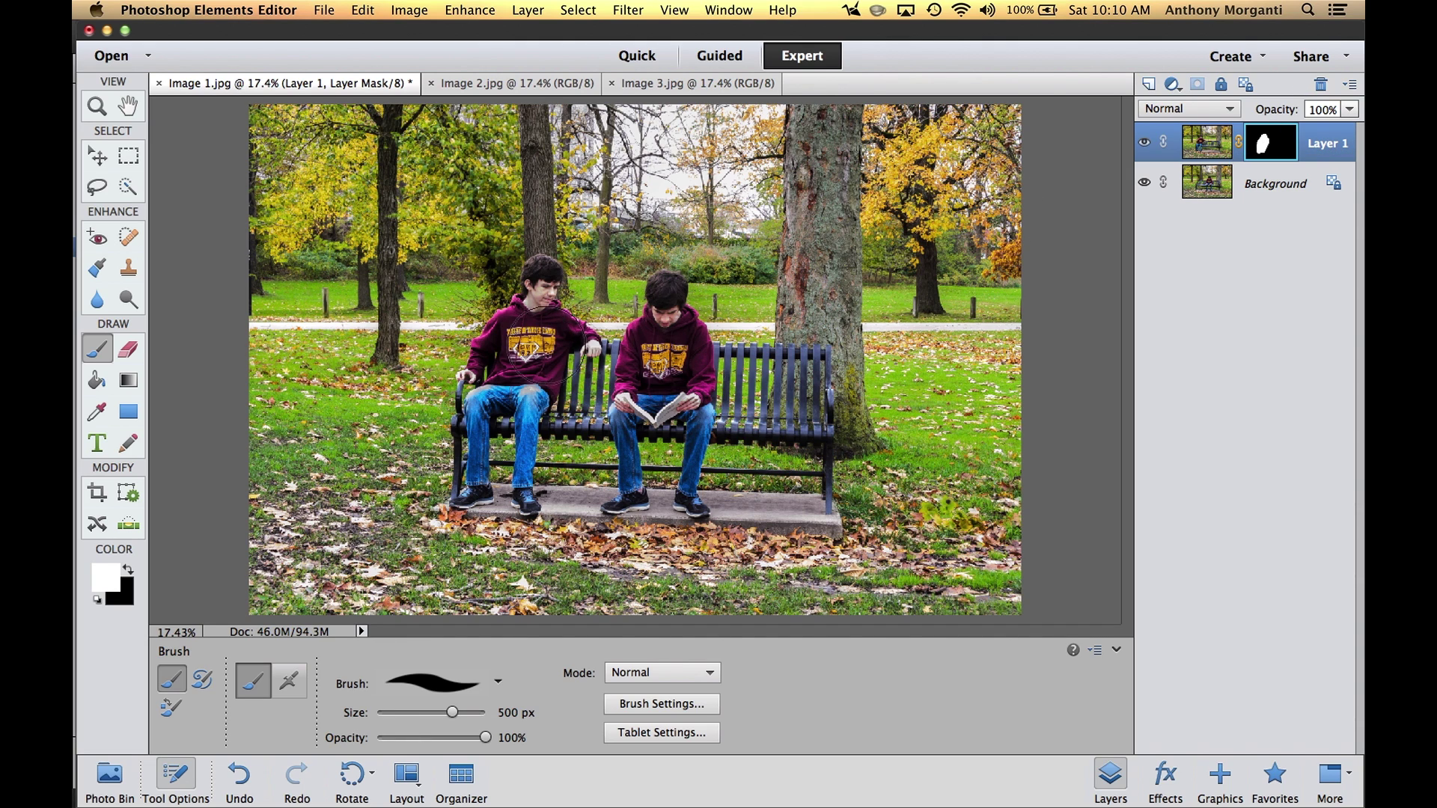
Drag the right-end boy photo from Image 3 into Image 1 with the Move tool as Layer 2
left_click(654, 88)
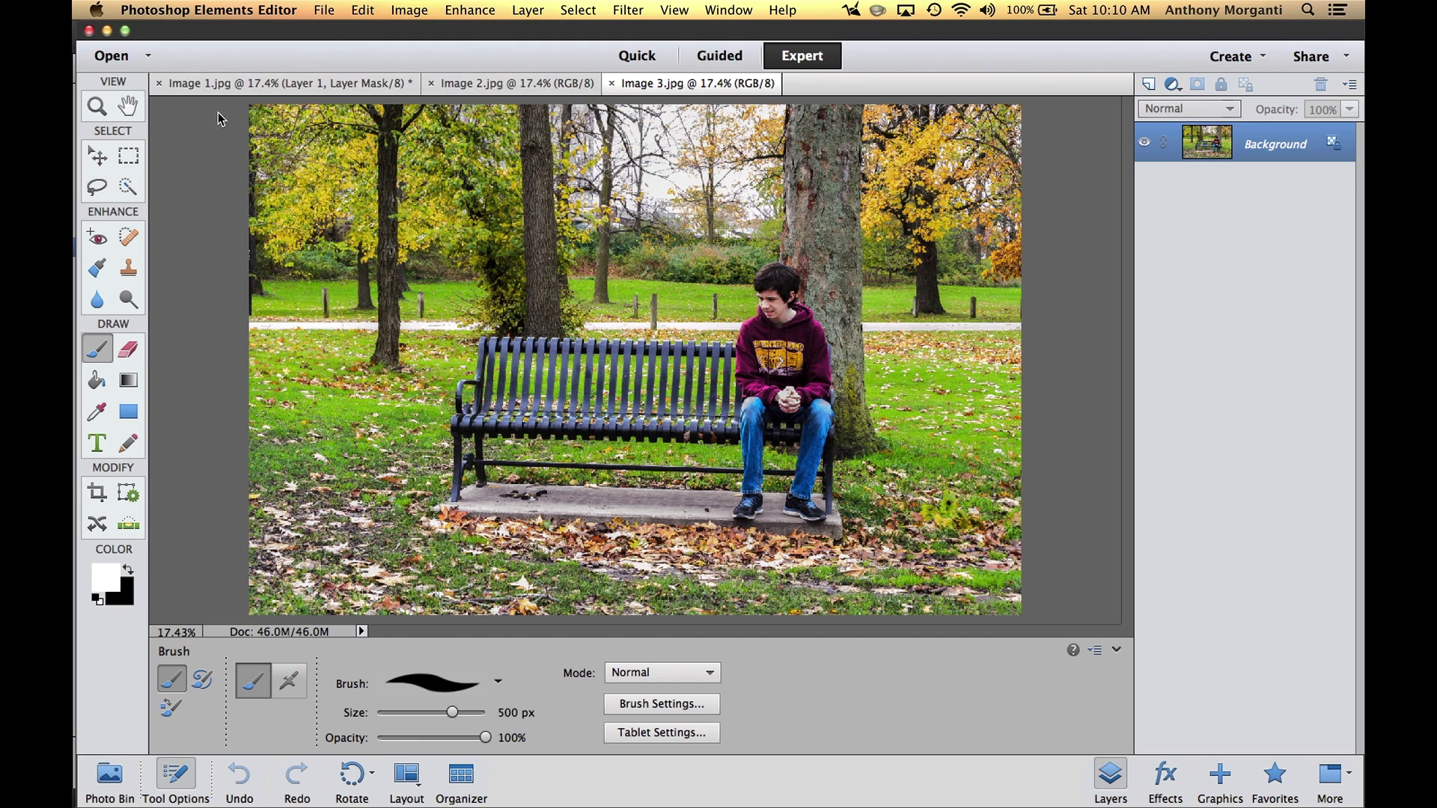
left_click(97, 156)
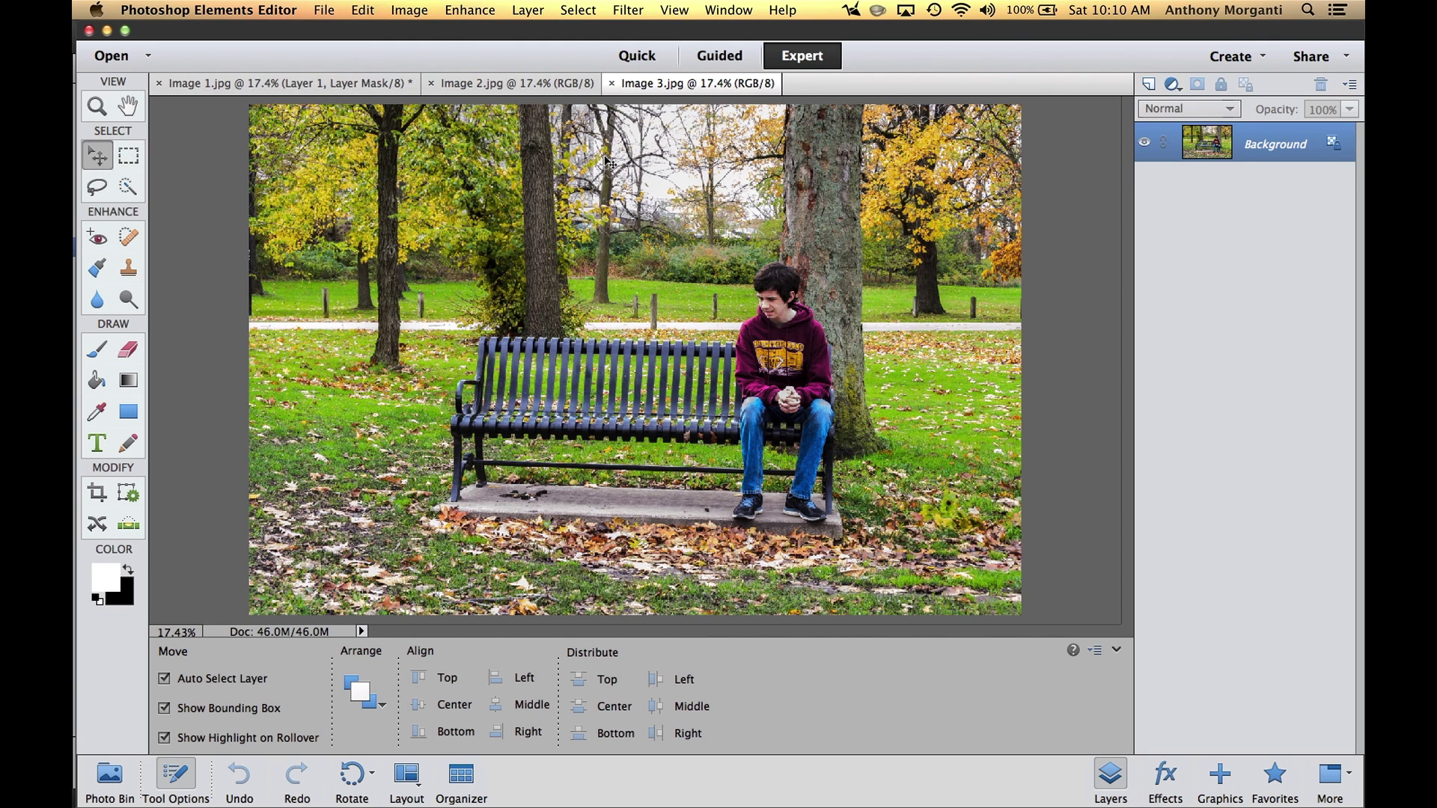
mouse_move(635, 300)
left_mouse_down()
mouse_move(559, 262)
mouse_move(341, 80)
mouse_move(569, 209)
mouse_move(670, 288)
mouse_move(662, 303)
left_mouse_up()
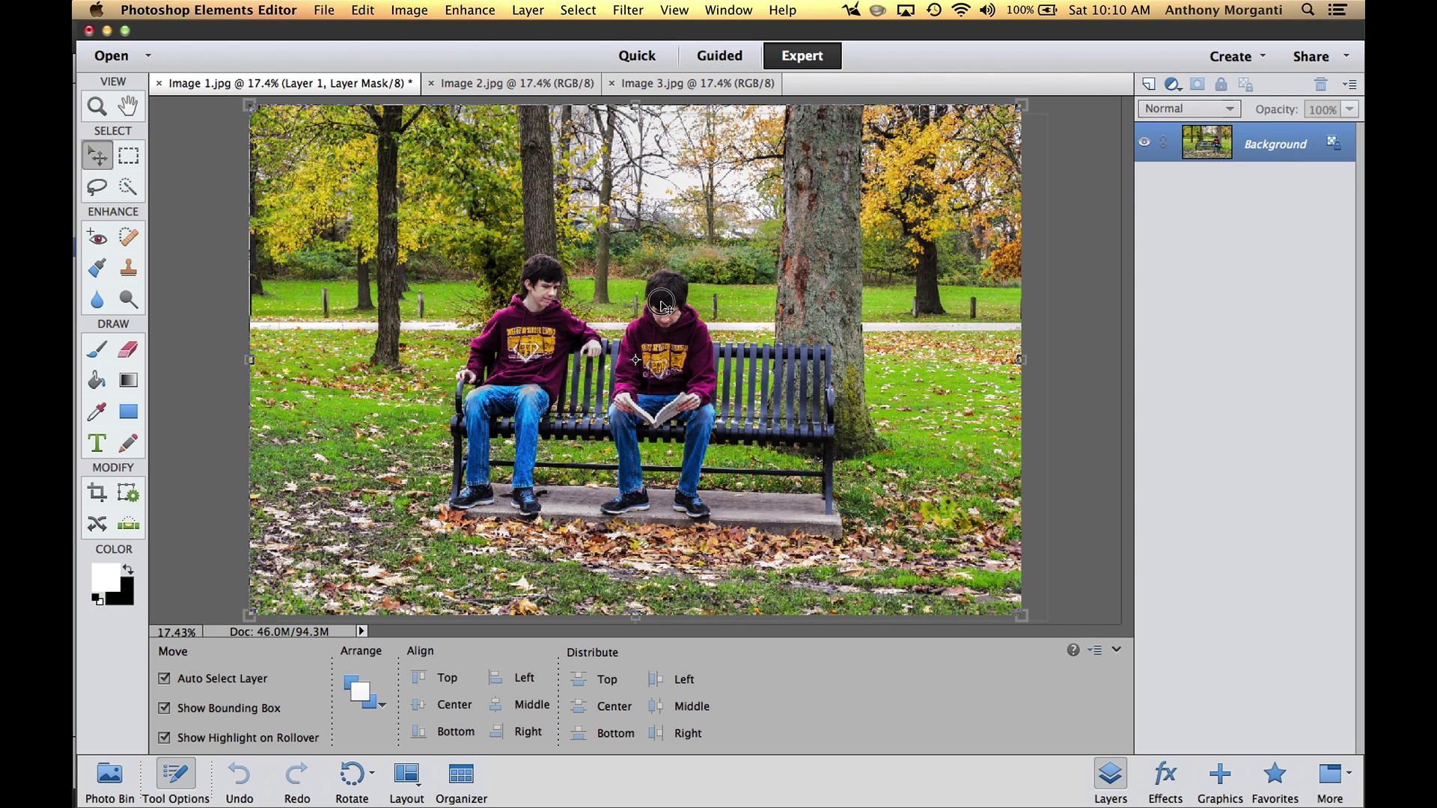
left_click_drag(663, 303, 662, 304)
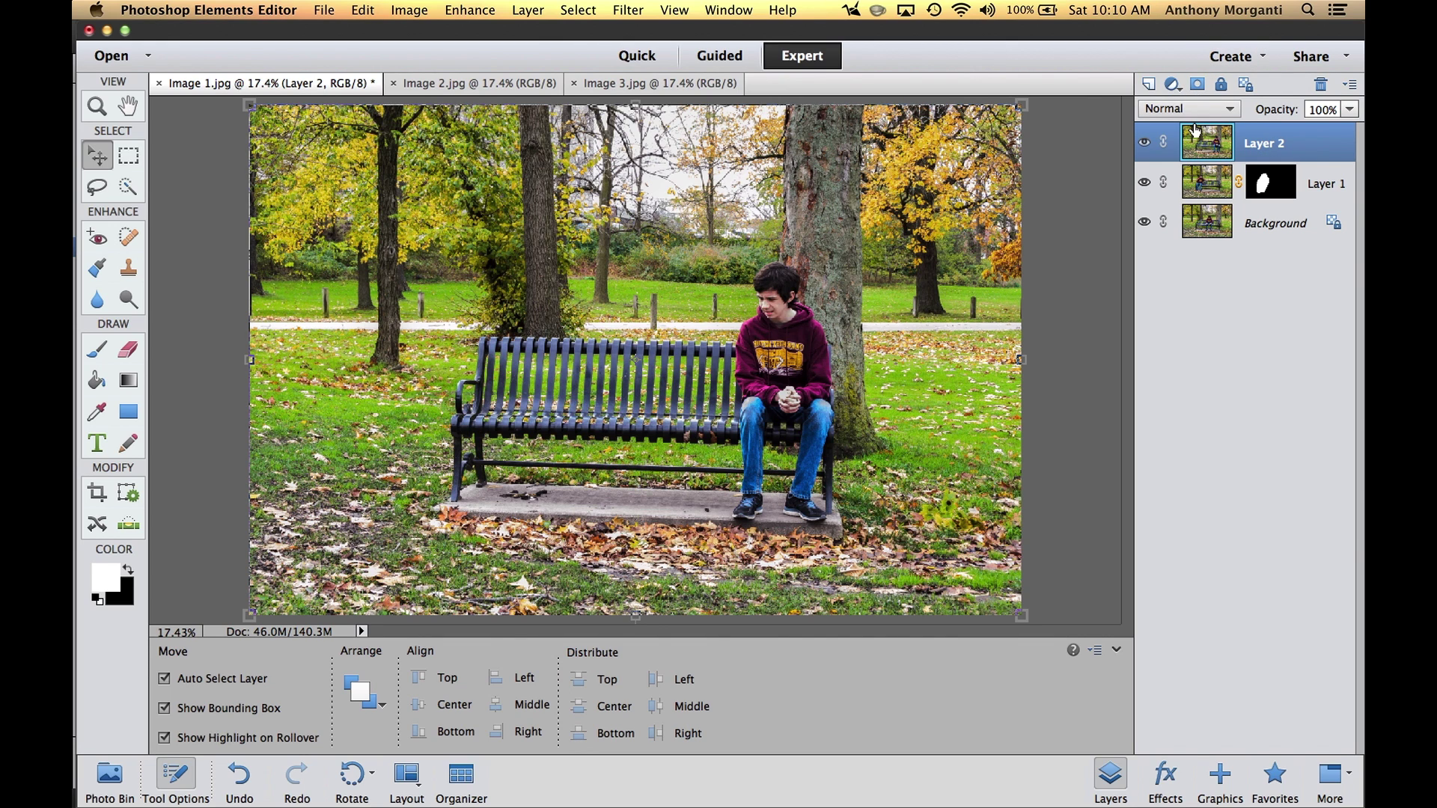
Alt-click Add Layer Mask to give Layer 2 an all-black mask, then select the Brush tool
left_click(1199, 84)
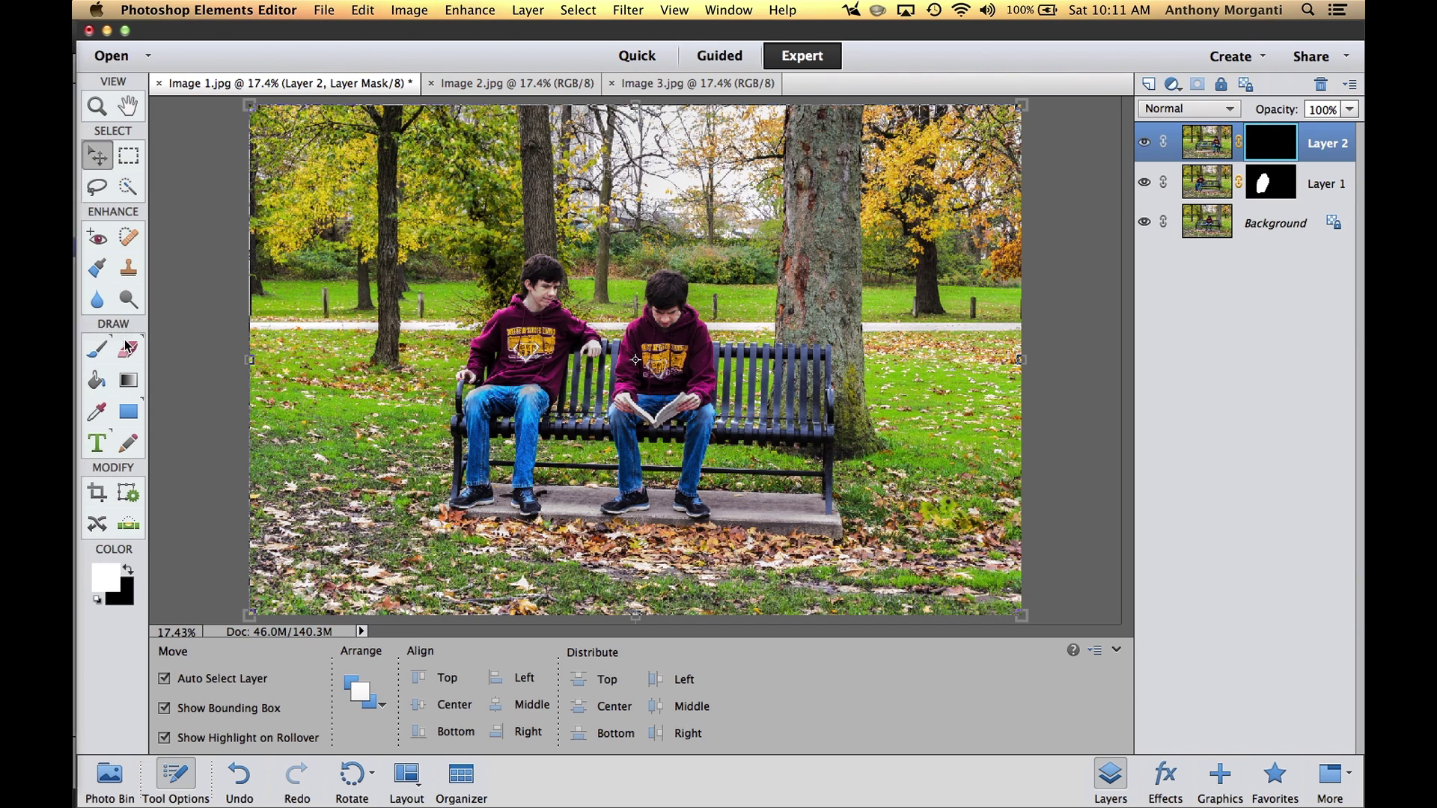
left_click(96, 349)
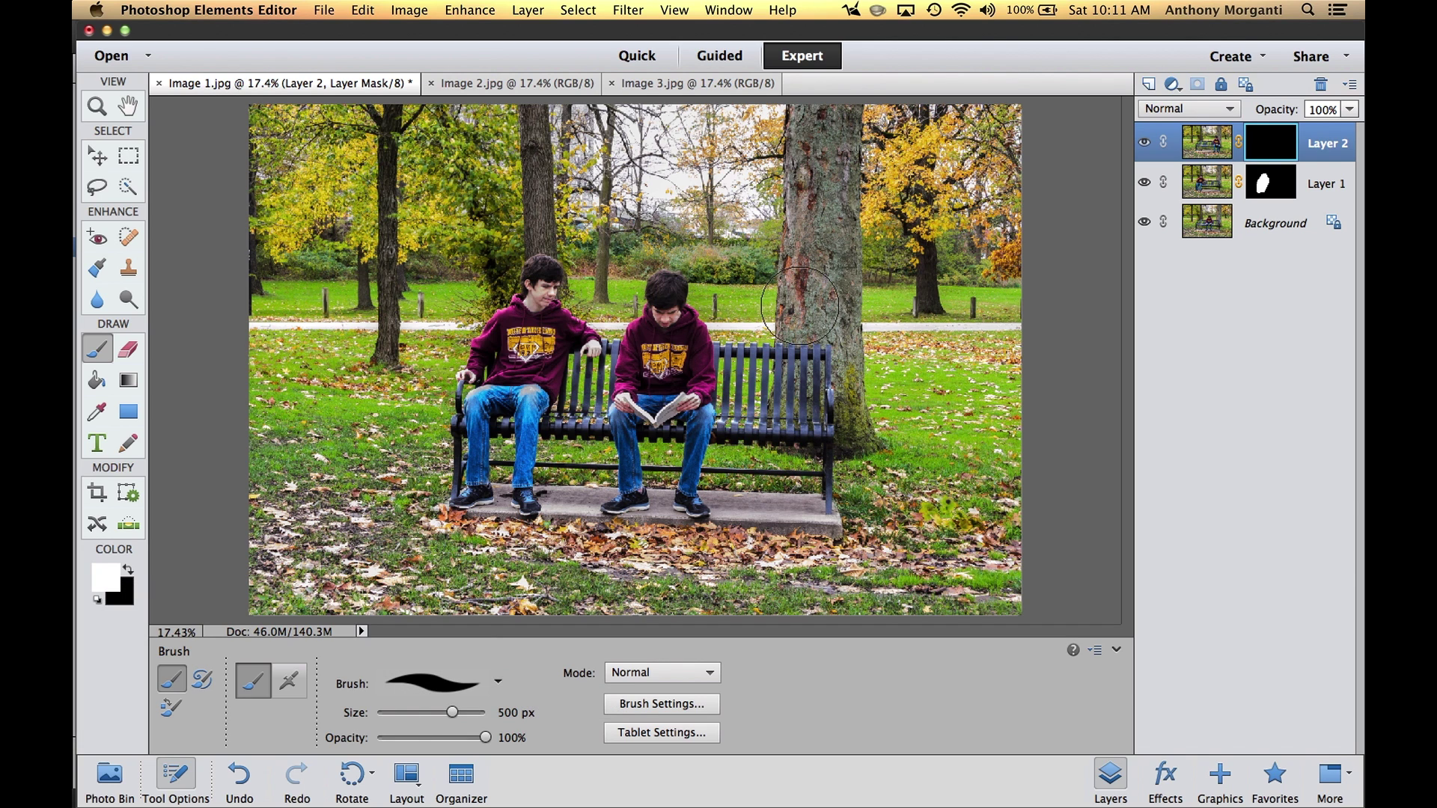
Paint white on Layer 2's mask over the bench's right end and toward the middle boy
mouse_move(799, 306)
left_mouse_down()
mouse_move(799, 352)
mouse_move(775, 301)
mouse_move(762, 385)
mouse_move(777, 425)
mouse_move(811, 404)
mouse_move(806, 468)
mouse_move(788, 518)
mouse_move(764, 467)
mouse_move(763, 516)
left_mouse_up()
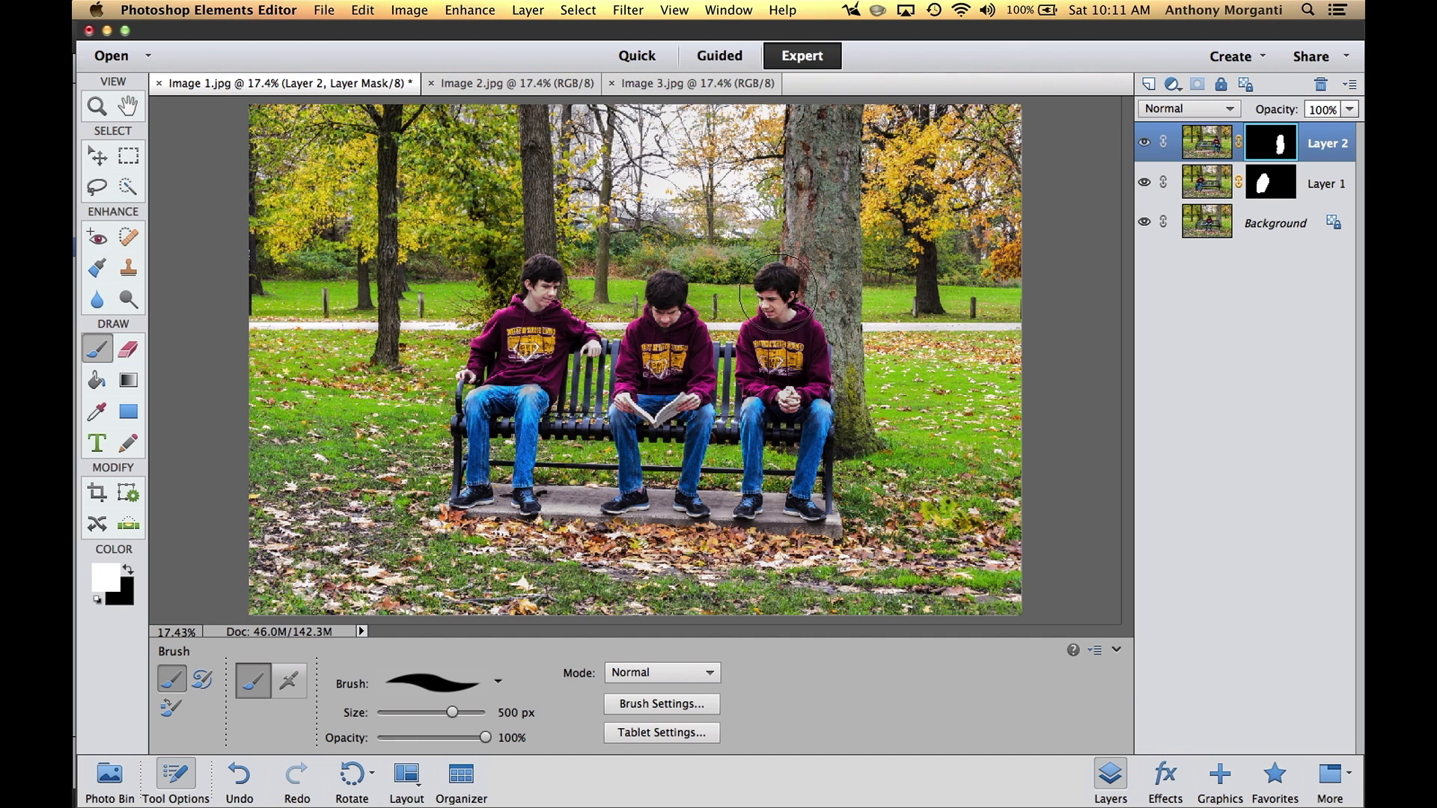
mouse_move(776, 285)
left_mouse_down()
mouse_move(753, 310)
mouse_move(776, 283)
mouse_move(785, 305)
mouse_move(792, 295)
mouse_move(787, 390)
mouse_move(782, 295)
mouse_move(674, 289)
mouse_move(700, 287)
mouse_move(741, 198)
left_mouse_up()
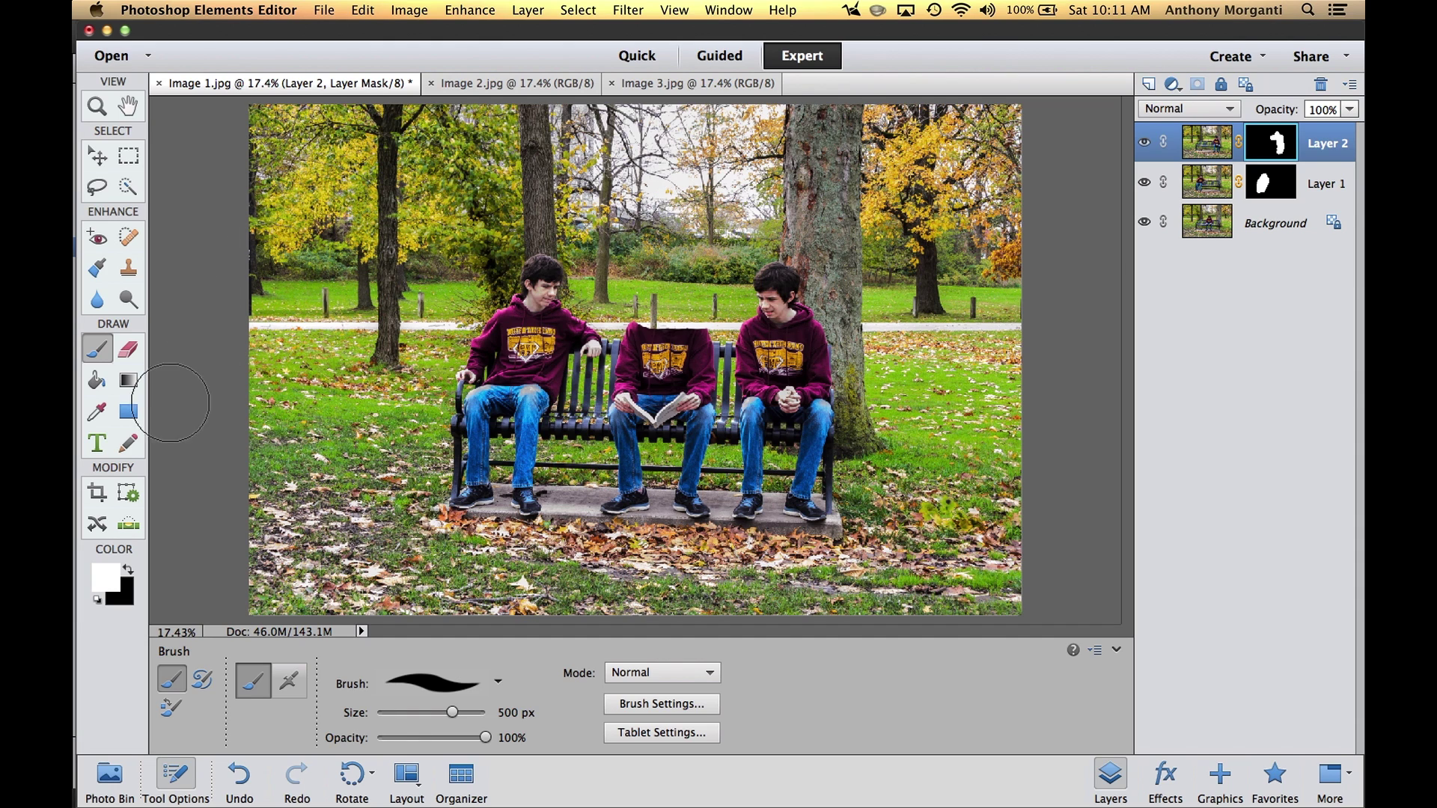
Switch the foreground to black and paint the middle boy's head back on Layer 2's mask
left_click(129, 572)
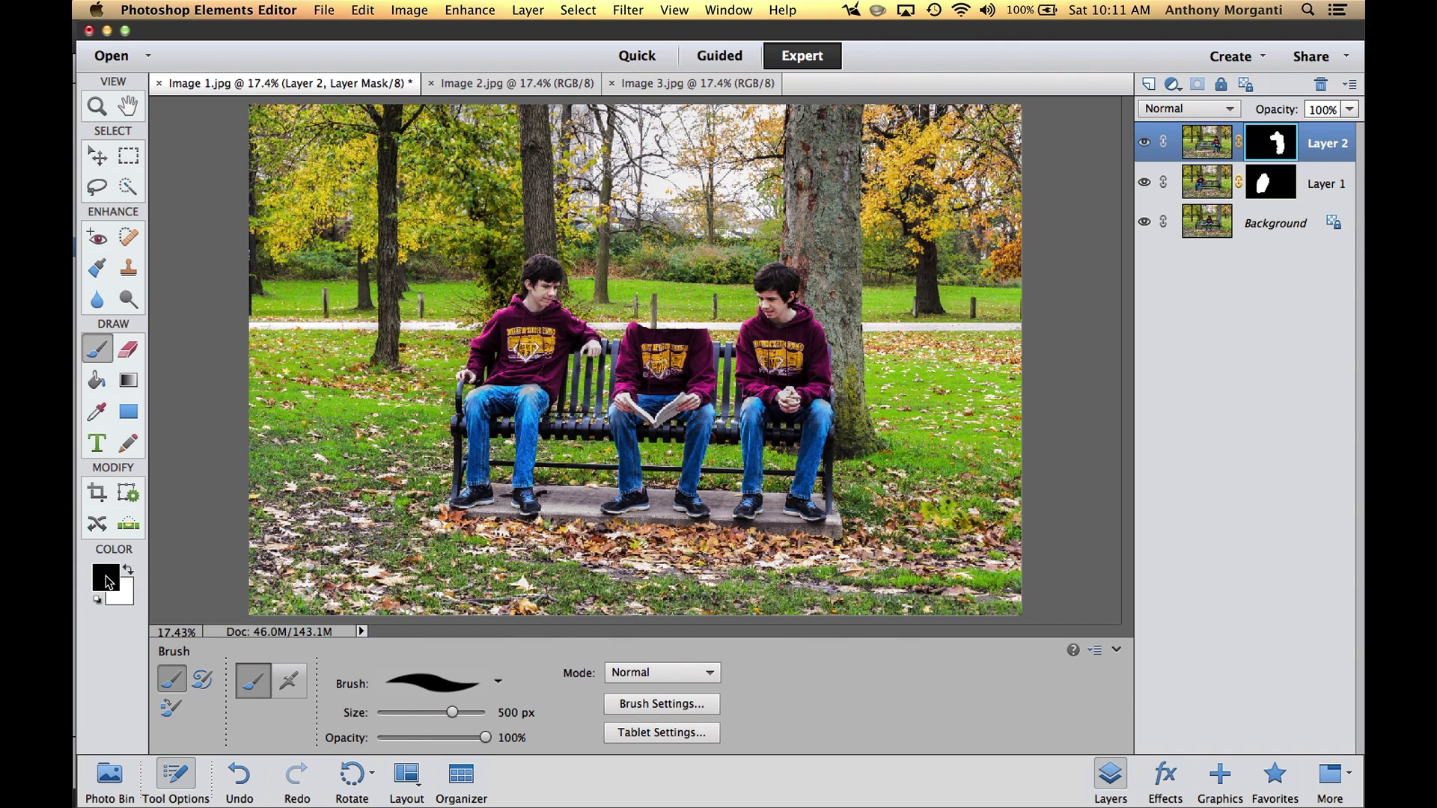
mouse_move(644, 307)
left_mouse_down()
mouse_move(681, 298)
mouse_move(685, 344)
mouse_move(678, 316)
mouse_move(654, 332)
mouse_move(666, 279)
mouse_move(652, 358)
mouse_move(666, 301)
left_mouse_up()
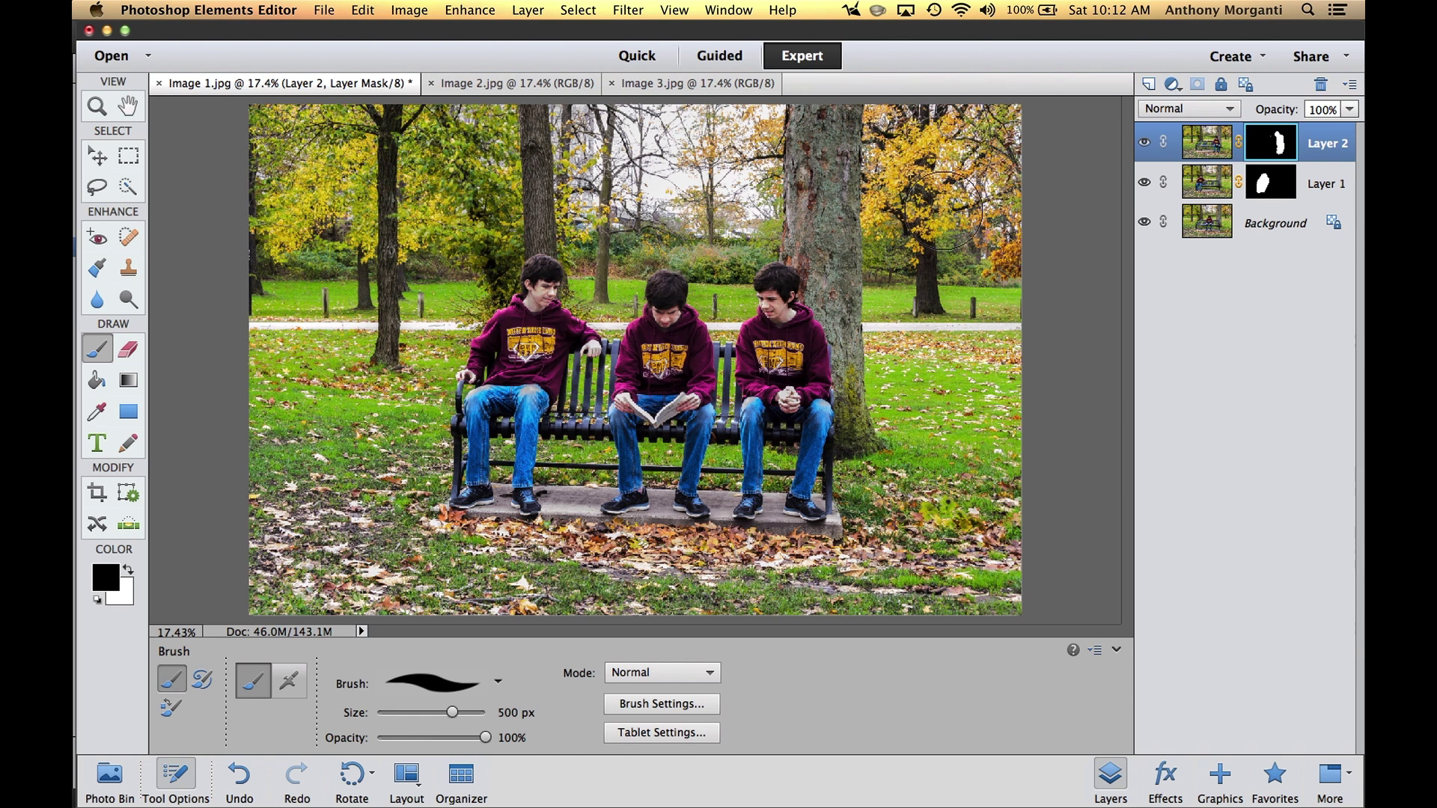